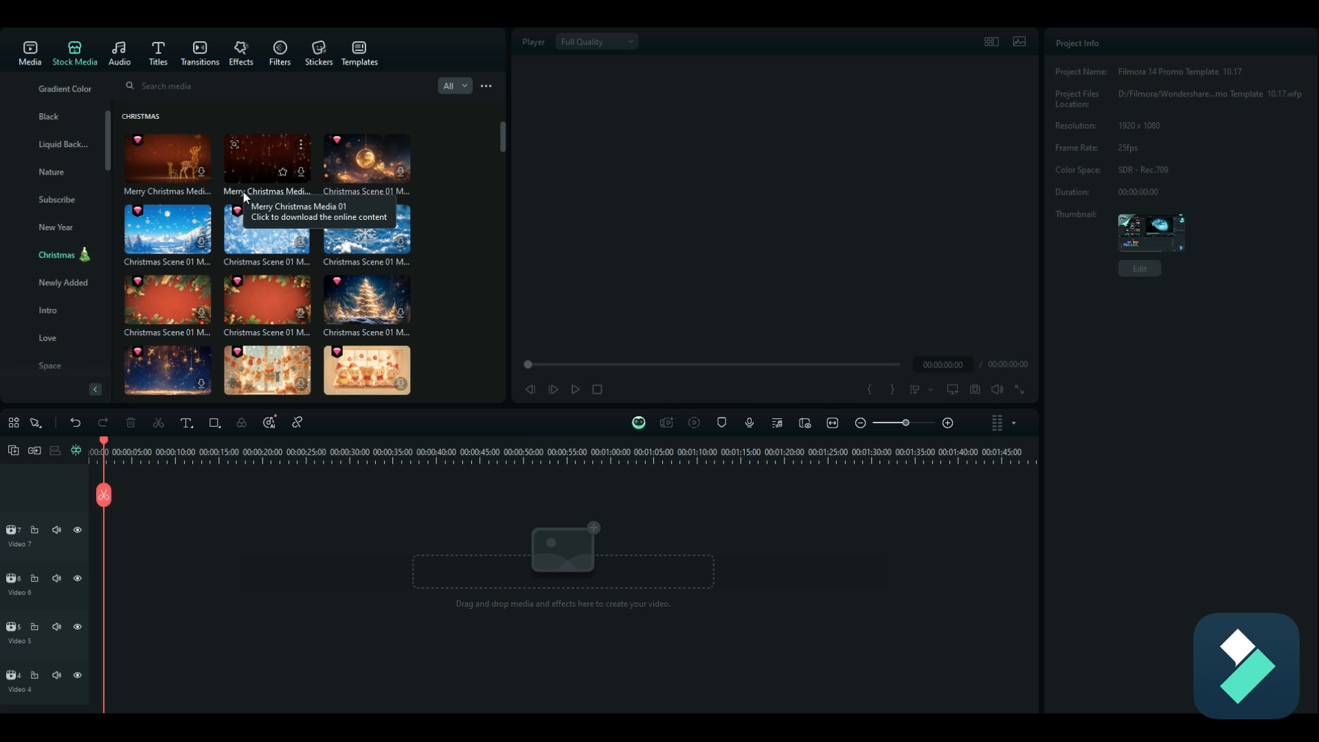
# Step: Place the blue snowy Christmas Crystal clip from the Christmas stock media at the start of the Video 6 track
pyautogui.scroll(-3, 328, 237)
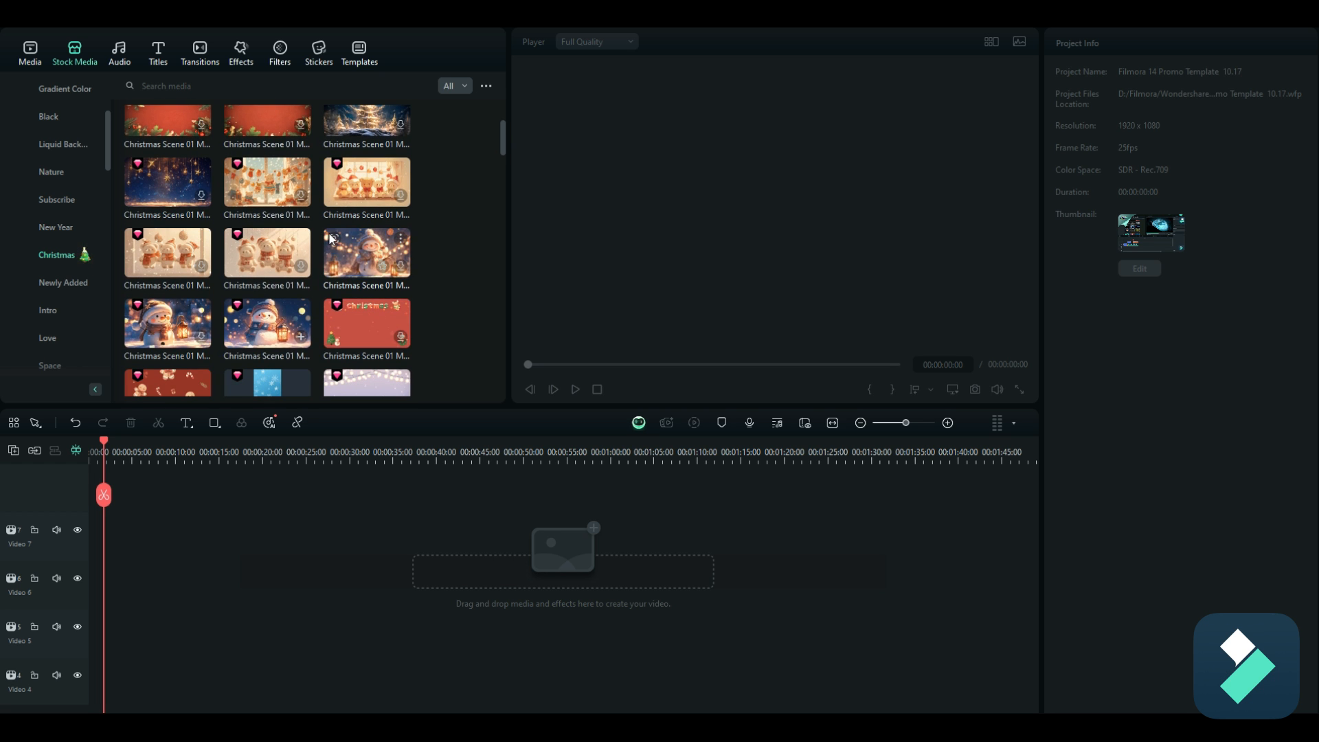
pyautogui.scroll(-3, 331, 235)
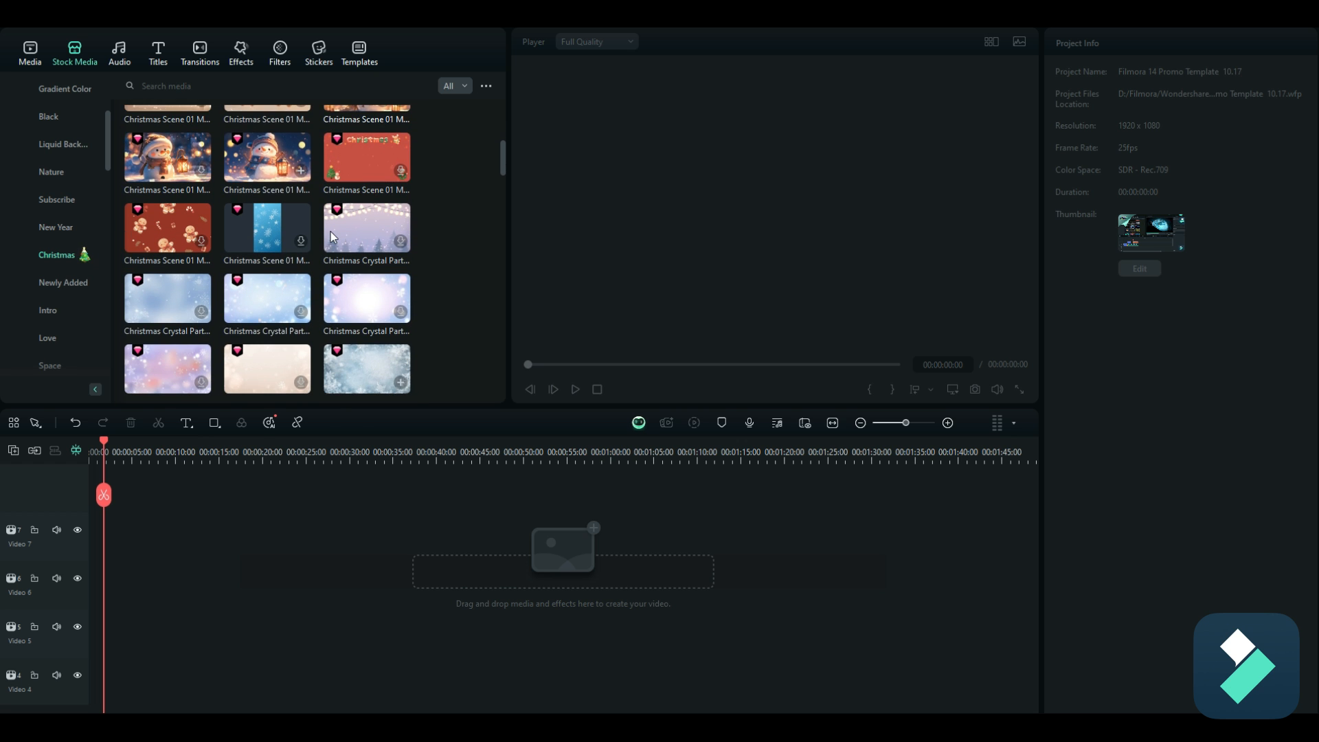
pyautogui.scroll(-1, 331, 234)
pyautogui.scroll(-4, 330, 236)
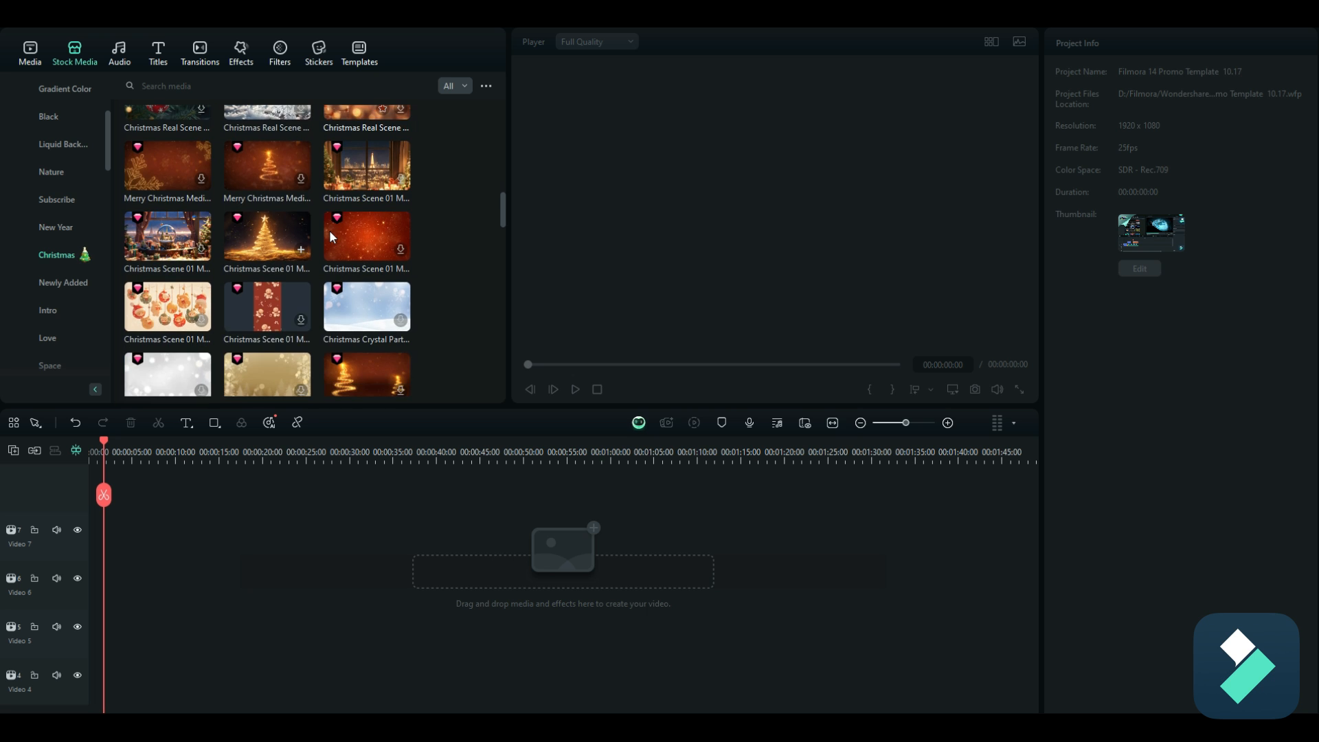
pyautogui.scroll(-2, 330, 229)
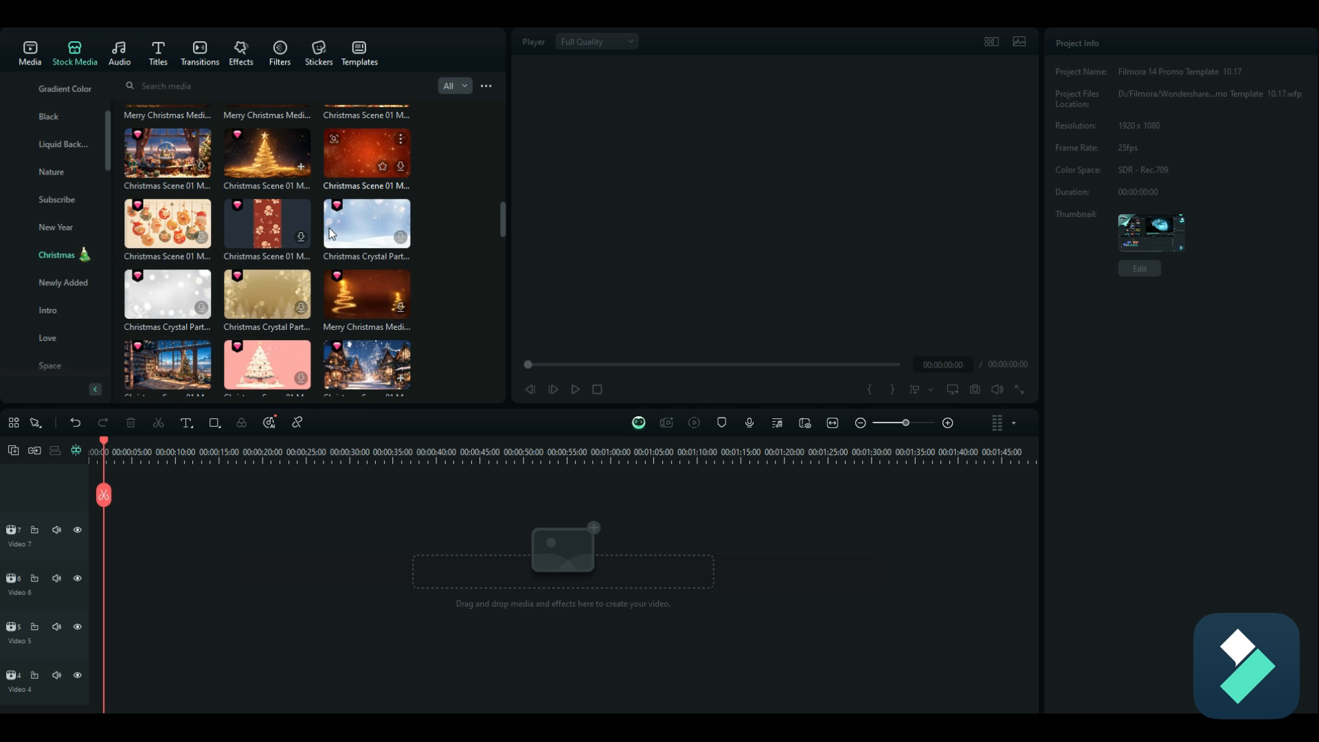
pyautogui.moveTo(328, 227)
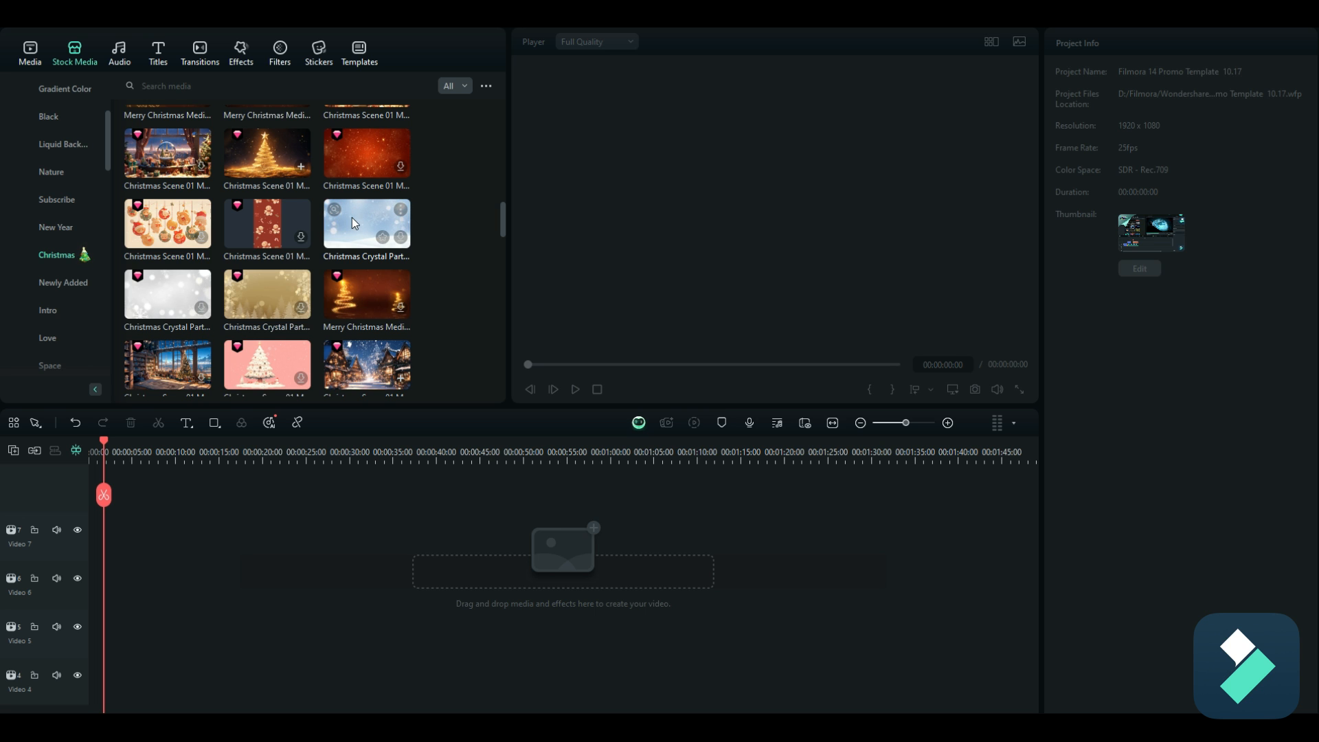
pyautogui.moveTo(362, 211); pyautogui.dragTo(83, 560)
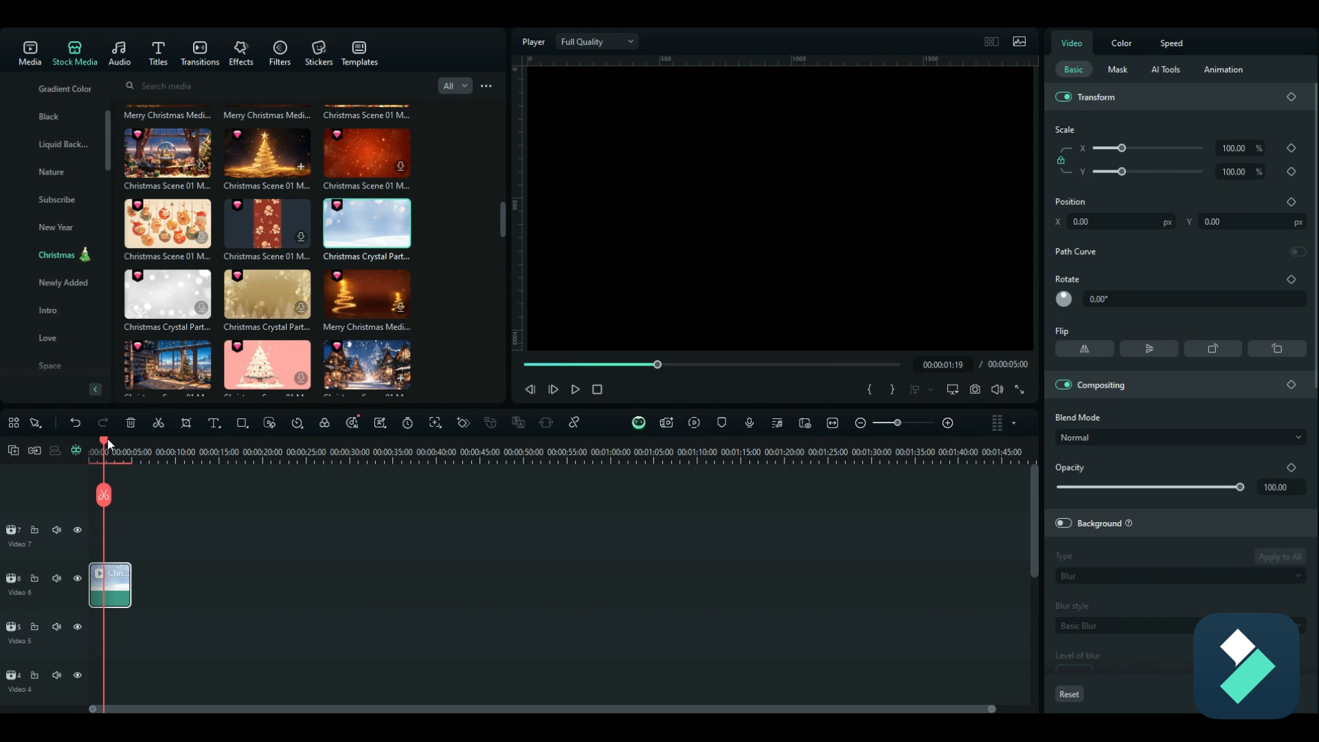
pyautogui.moveTo(108, 438); pyautogui.dragTo(116, 448)
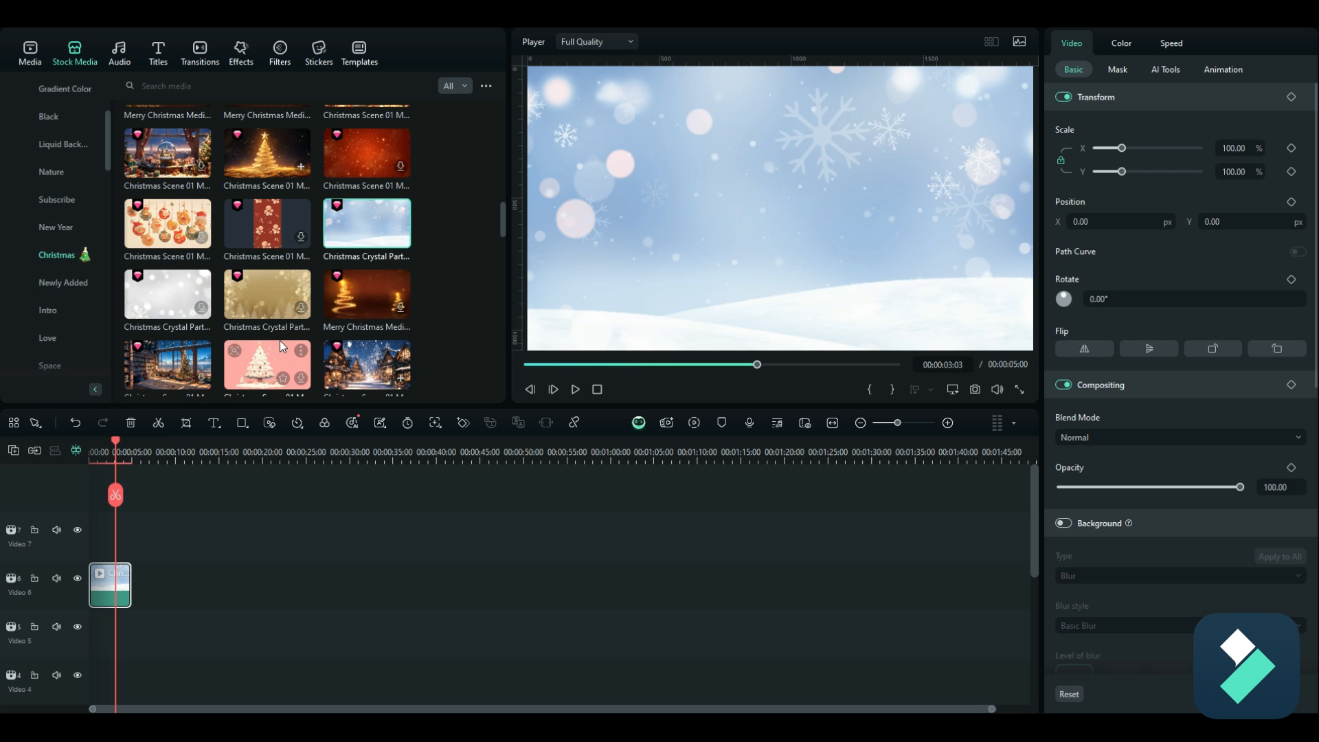
# Step: Add the snowman-with-lantern Christmas scene at the start of the Video 7 track, above the snowy background
pyautogui.scroll(5, 298, 270)
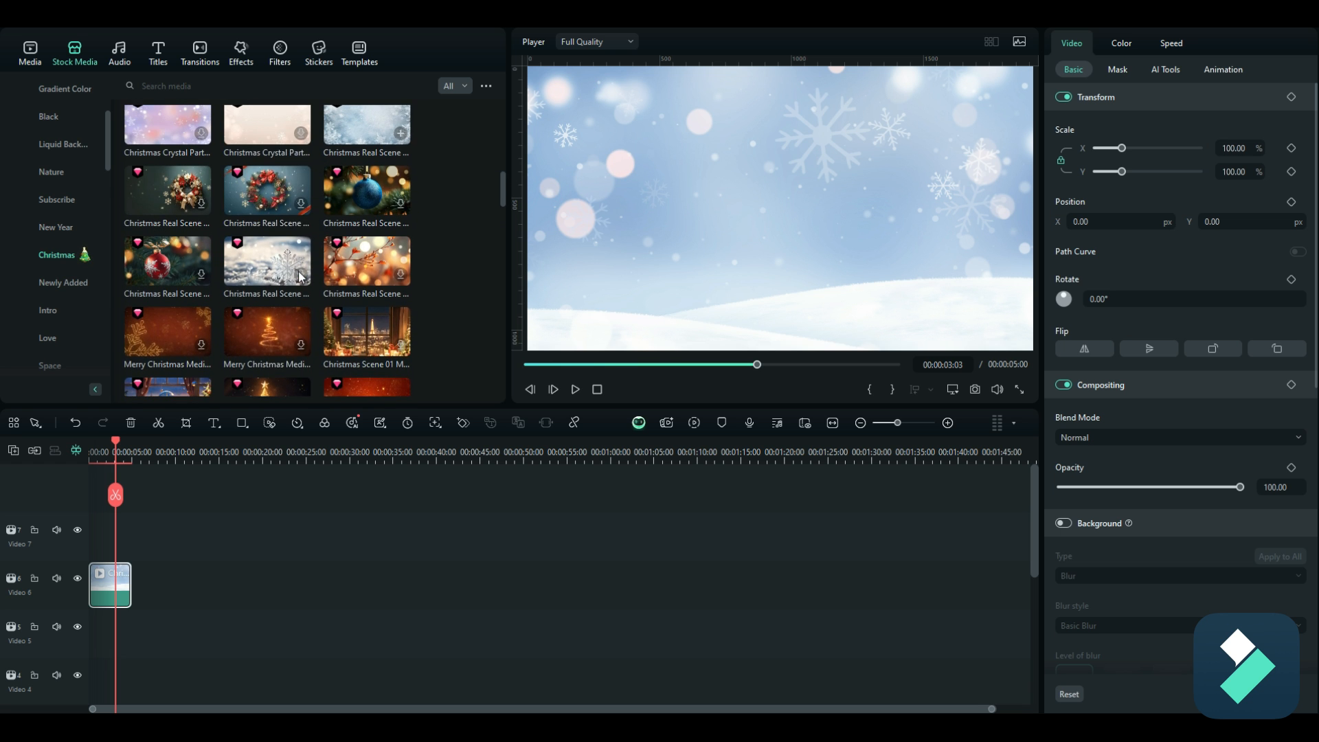
pyautogui.scroll(5, 298, 275)
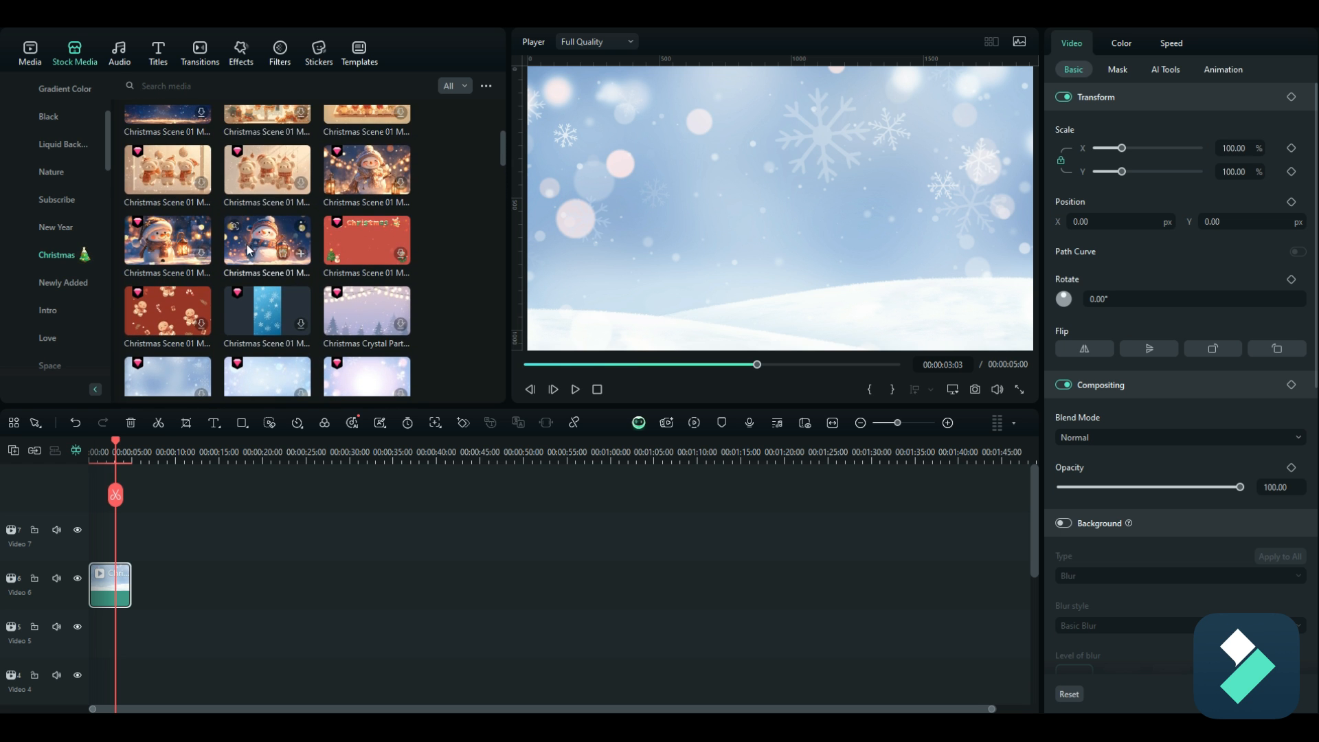
pyautogui.moveTo(172, 240); pyautogui.dragTo(96, 546)
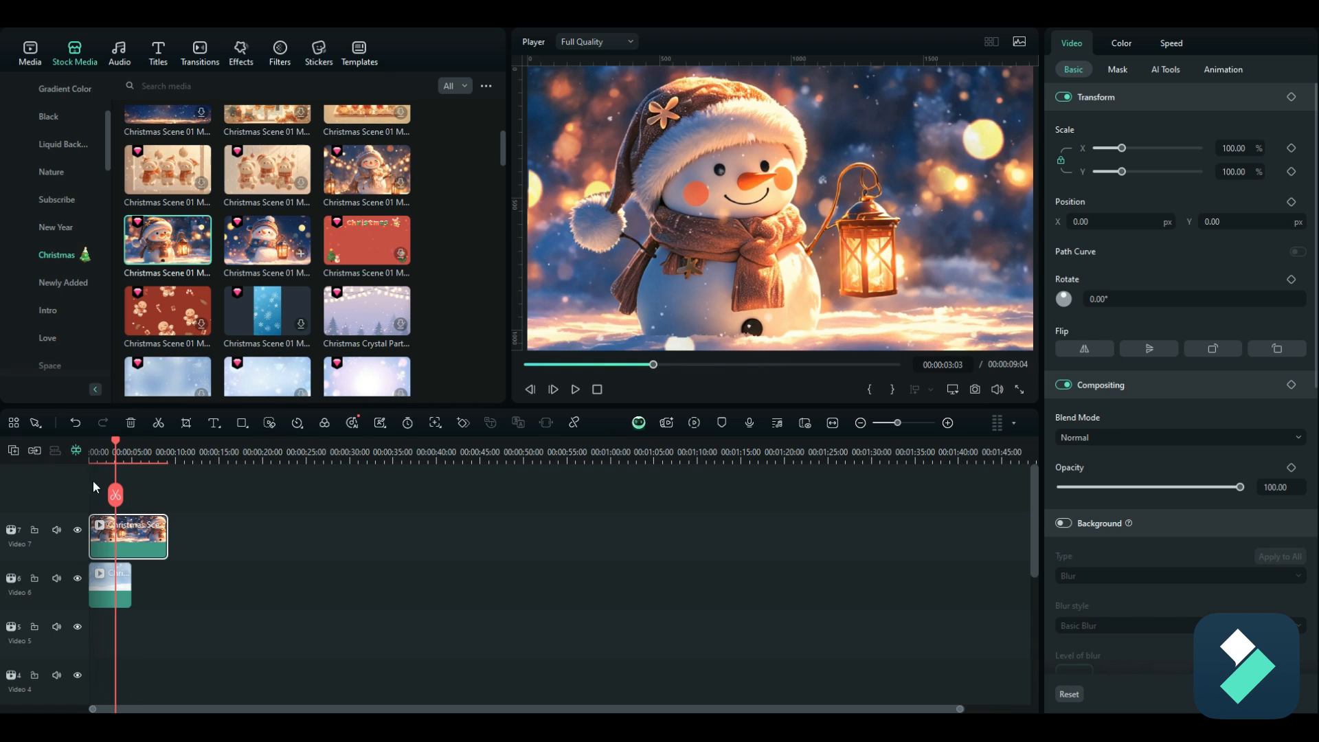
pyautogui.moveTo(114, 442); pyautogui.dragTo(103, 442)
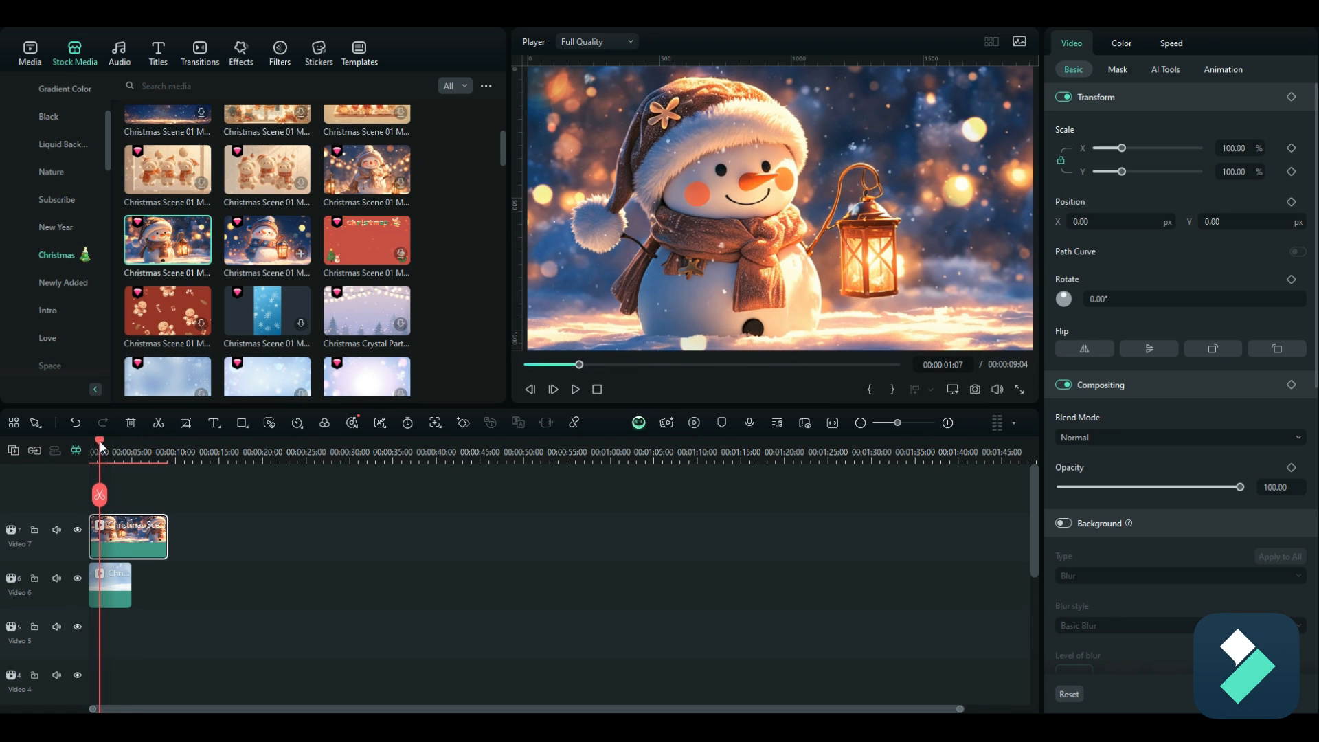
# Step: Shrink the snowman clip inside the frame and set its scale to 88% so the background borders it
pyautogui.click(615, 303)
pyautogui.moveTo(529, 67); pyautogui.dragTo(559, 83)
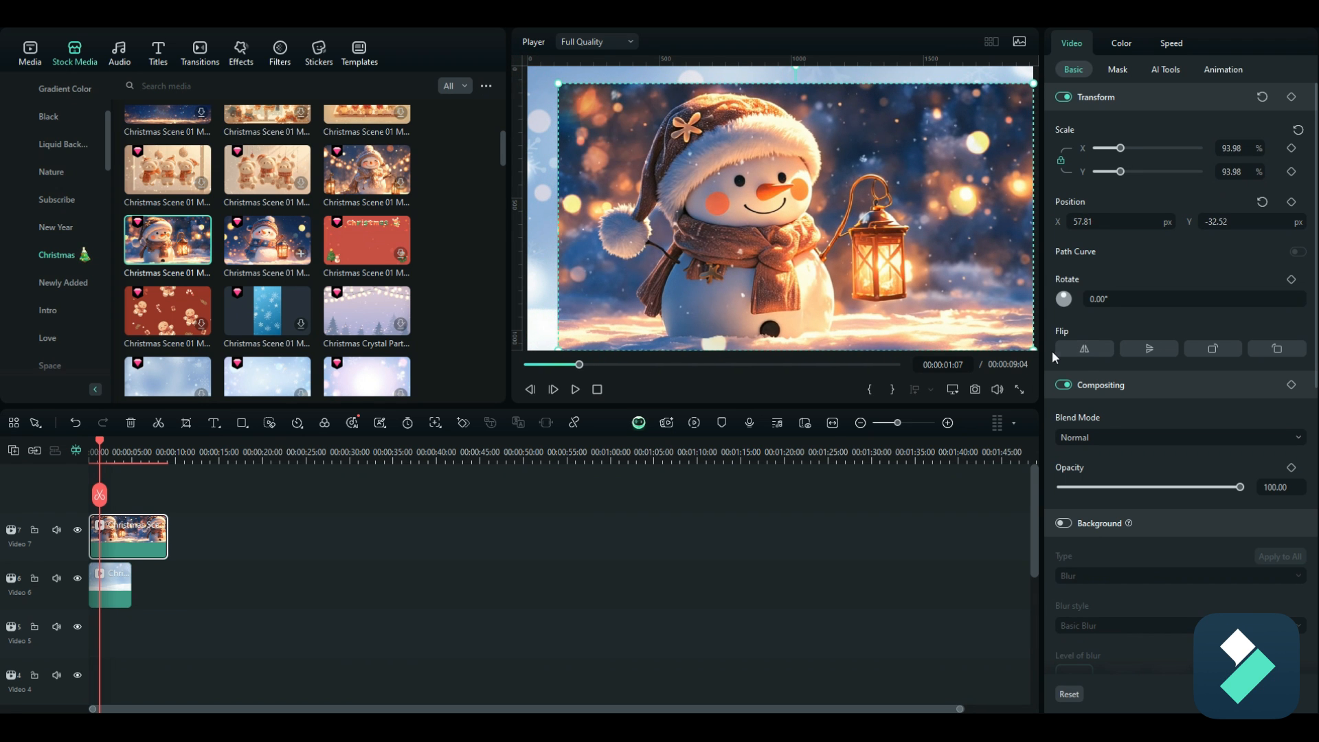
pyautogui.moveTo(1033, 348); pyautogui.dragTo(994, 328)
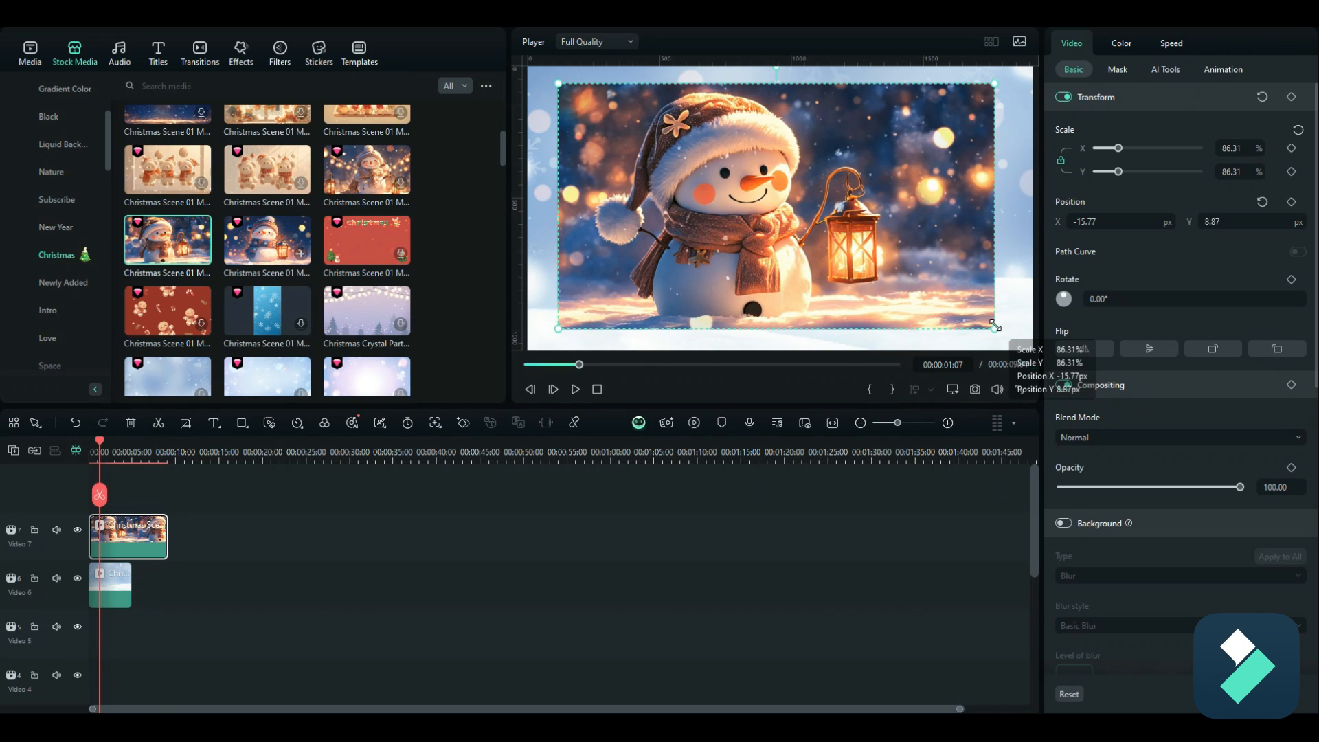
pyautogui.click(1236, 148)
pyautogui.write('88')
pyautogui.press('Return')
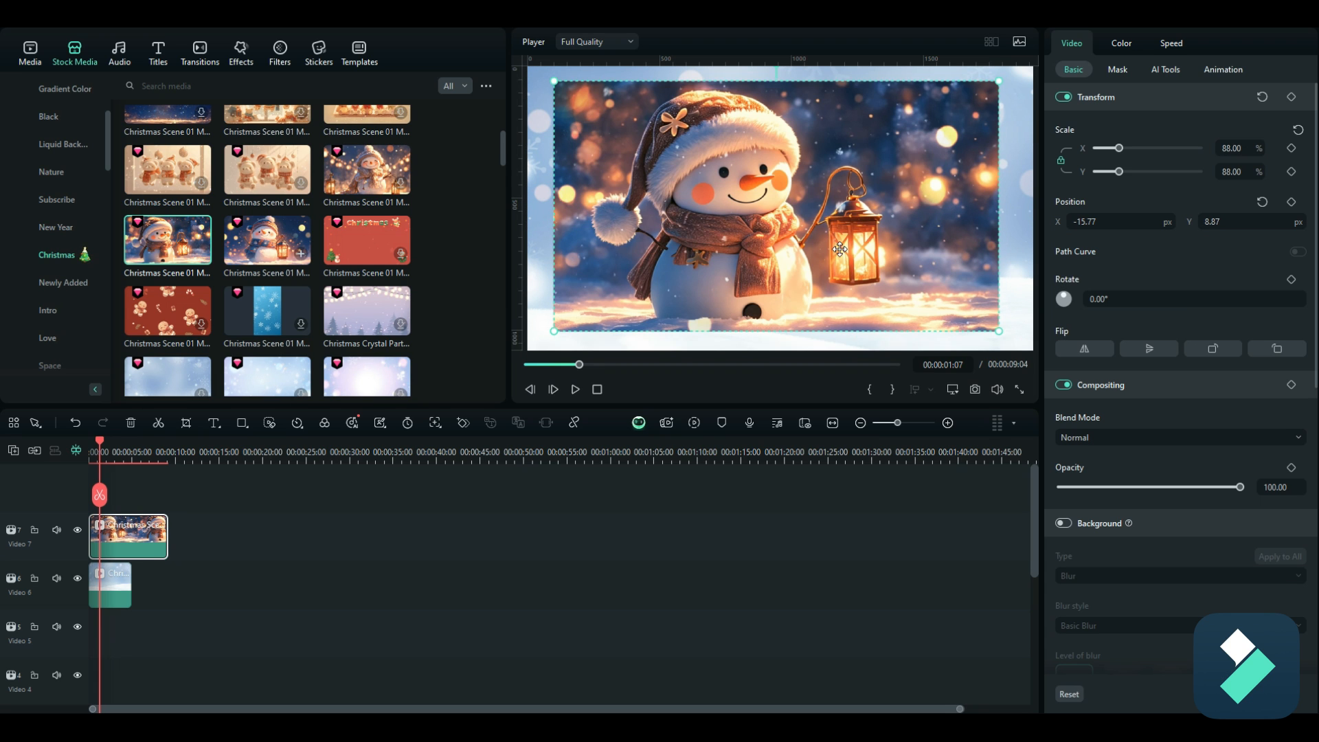
# Step: Stretch the snowy background clip on Video 6 to about 57 seconds
pyautogui.click(121, 592)
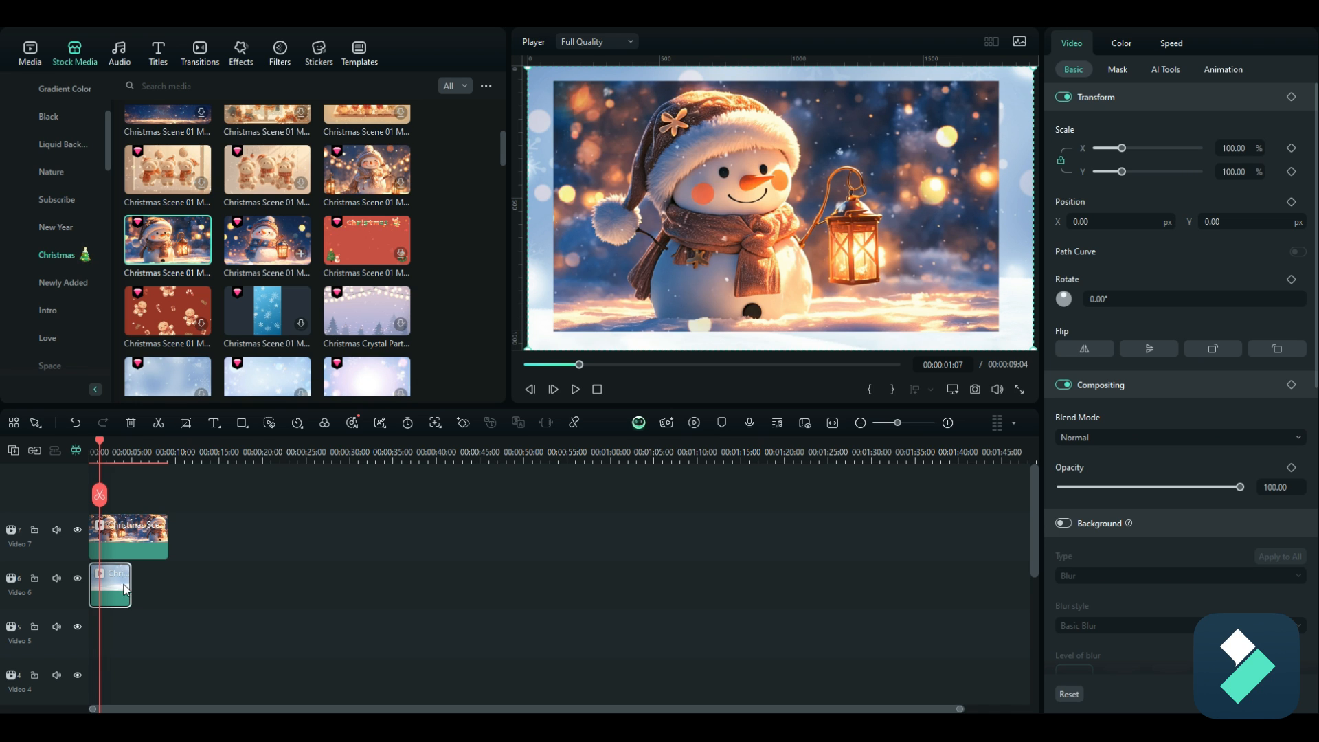
pyautogui.moveTo(129, 585); pyautogui.dragTo(582, 590)
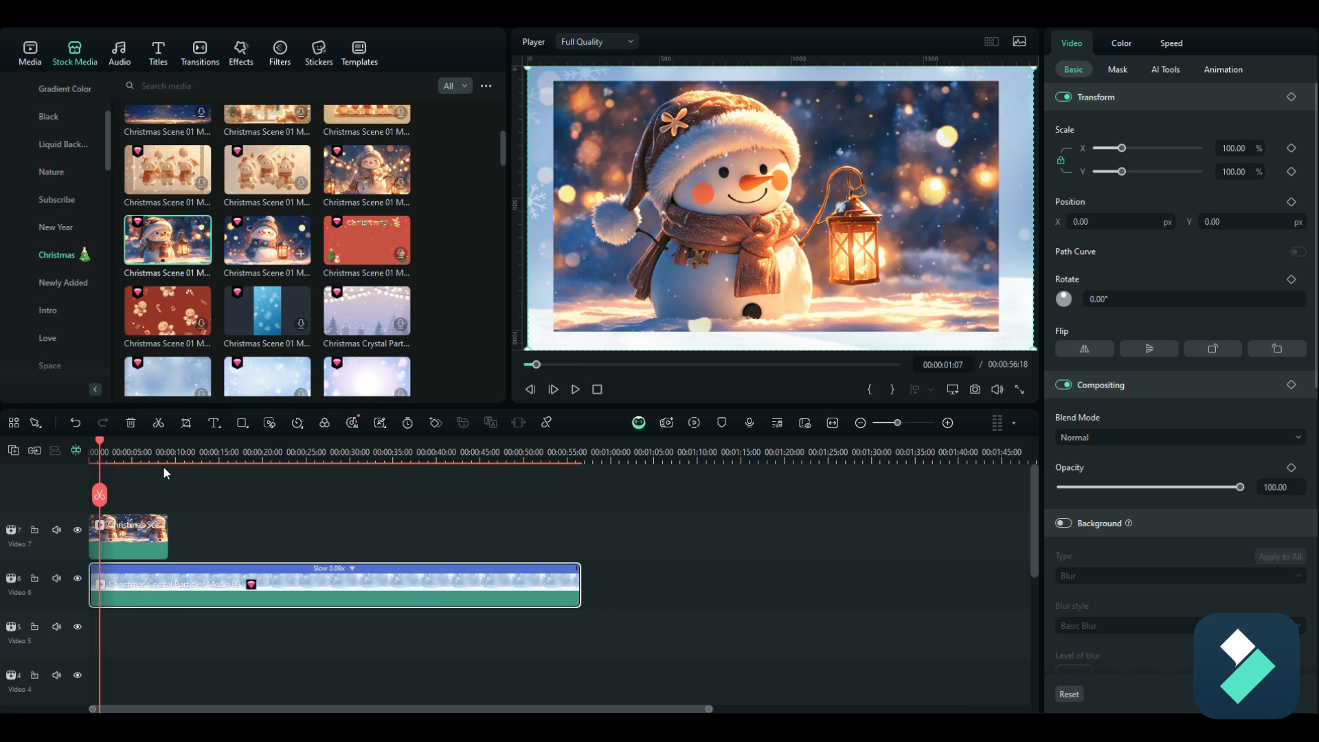
pyautogui.moveTo(101, 439); pyautogui.dragTo(142, 572)
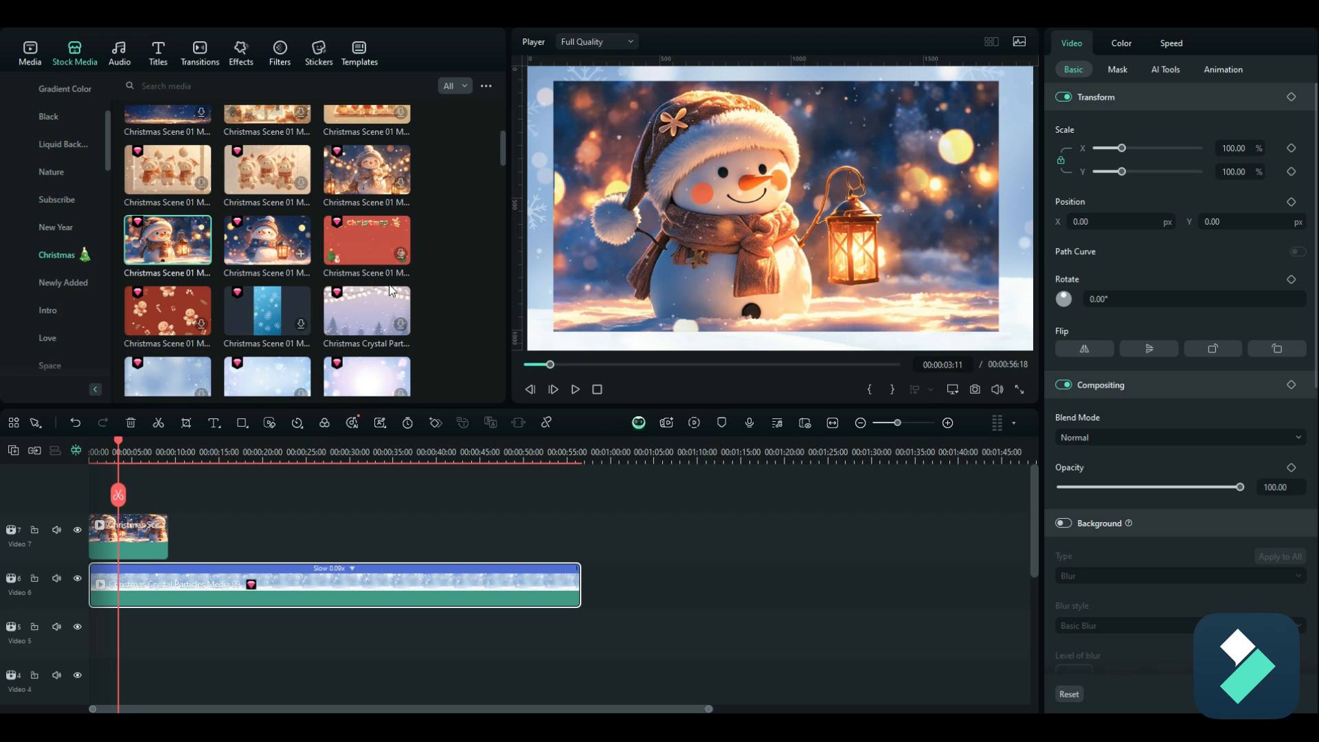
# Step: Append the Christmas wreath clip with the red bow directly after the snowman clip and set its scale to 88%
pyautogui.scroll(-3, 421, 279)
pyautogui.scroll(-1, 423, 285)
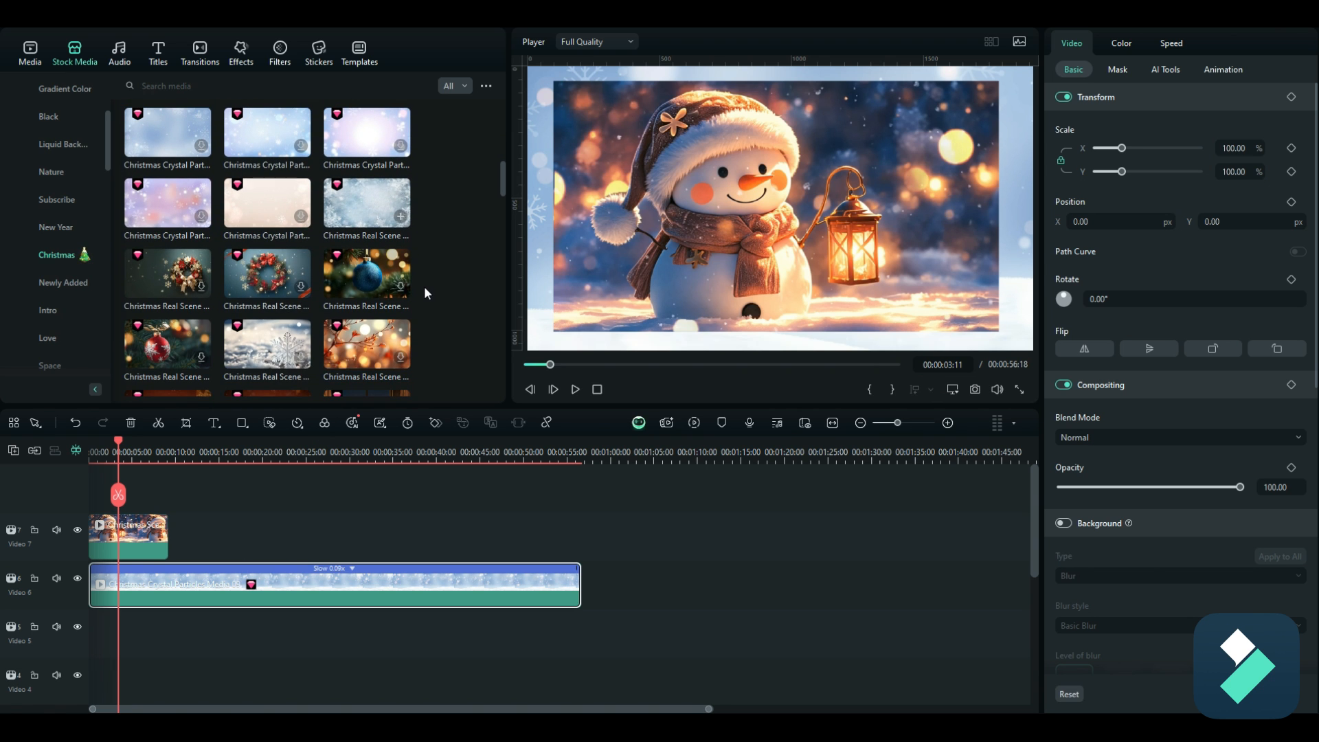
pyautogui.moveTo(268, 275); pyautogui.dragTo(180, 540)
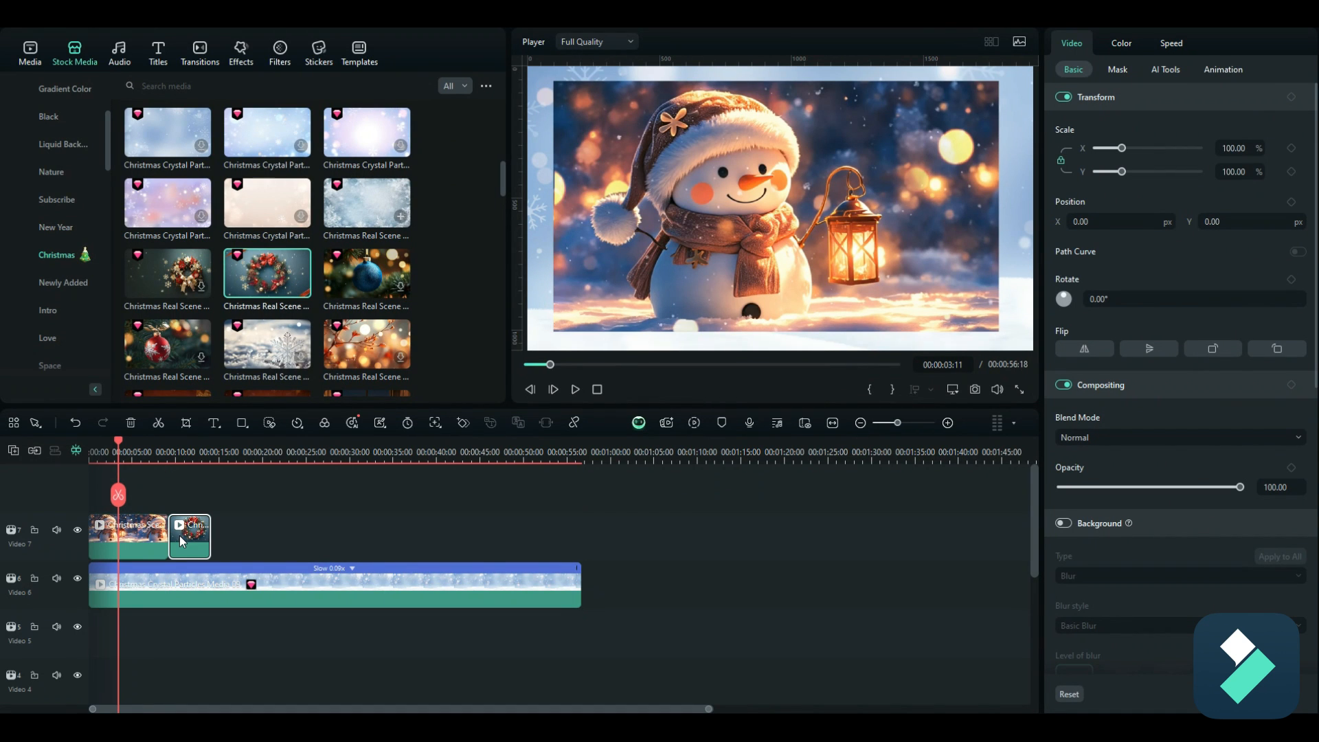
pyautogui.moveTo(118, 442); pyautogui.dragTo(200, 455)
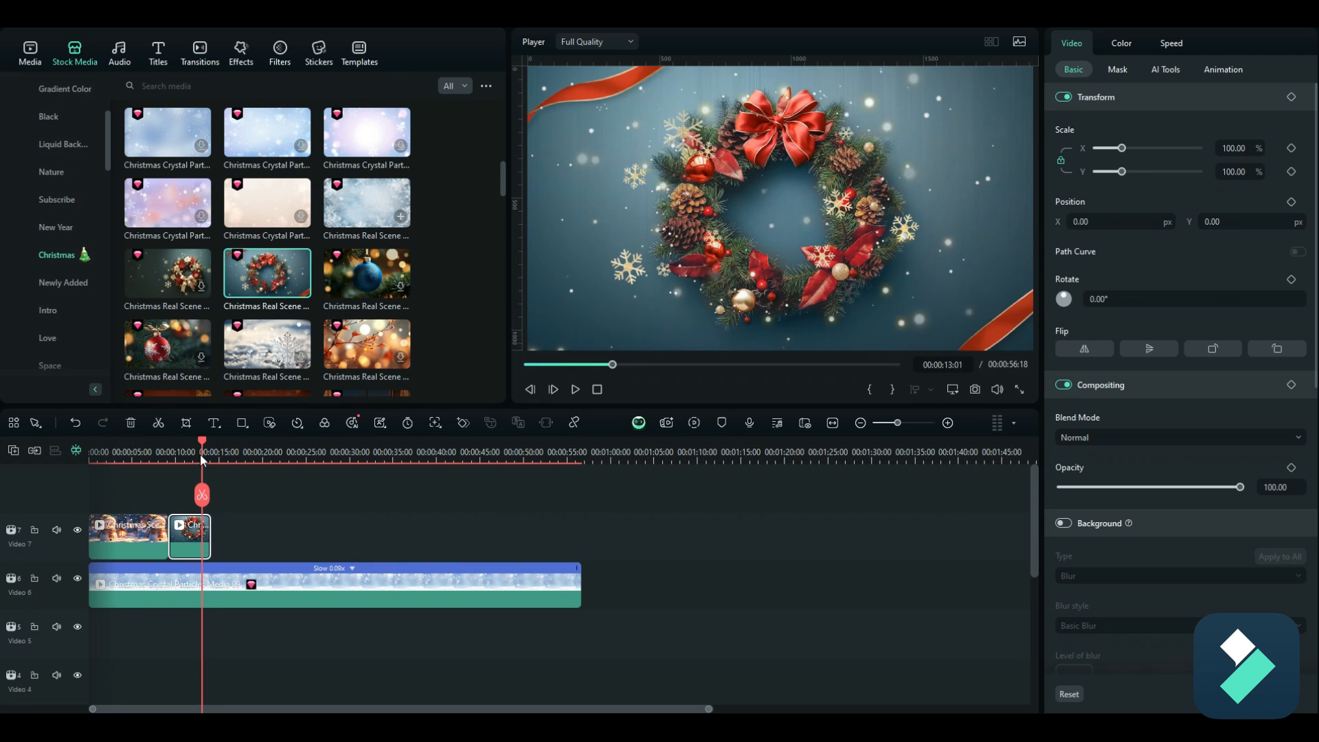
pyautogui.click(1234, 149)
pyautogui.write('88')
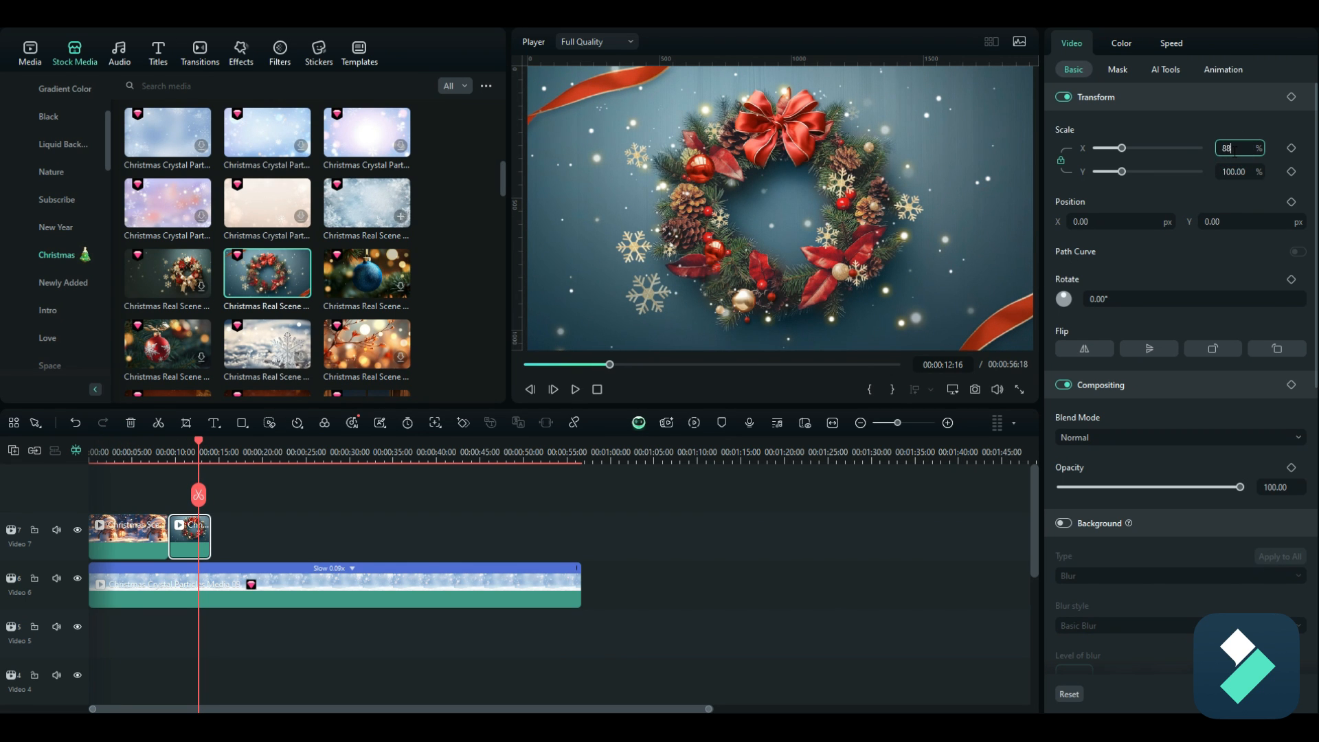
pyautogui.press('Return')
pyautogui.moveTo(203, 451)
pyautogui.mouseDown()
pyautogui.moveTo(146, 453)
pyautogui.moveTo(205, 452)
pyautogui.mouseUp()
# Step: Append the snowy village Christmas scene directly after the wreath clip and set its scale to 88%
pyautogui.scroll(-3, 389, 272)
pyautogui.scroll(-1, 395, 273)
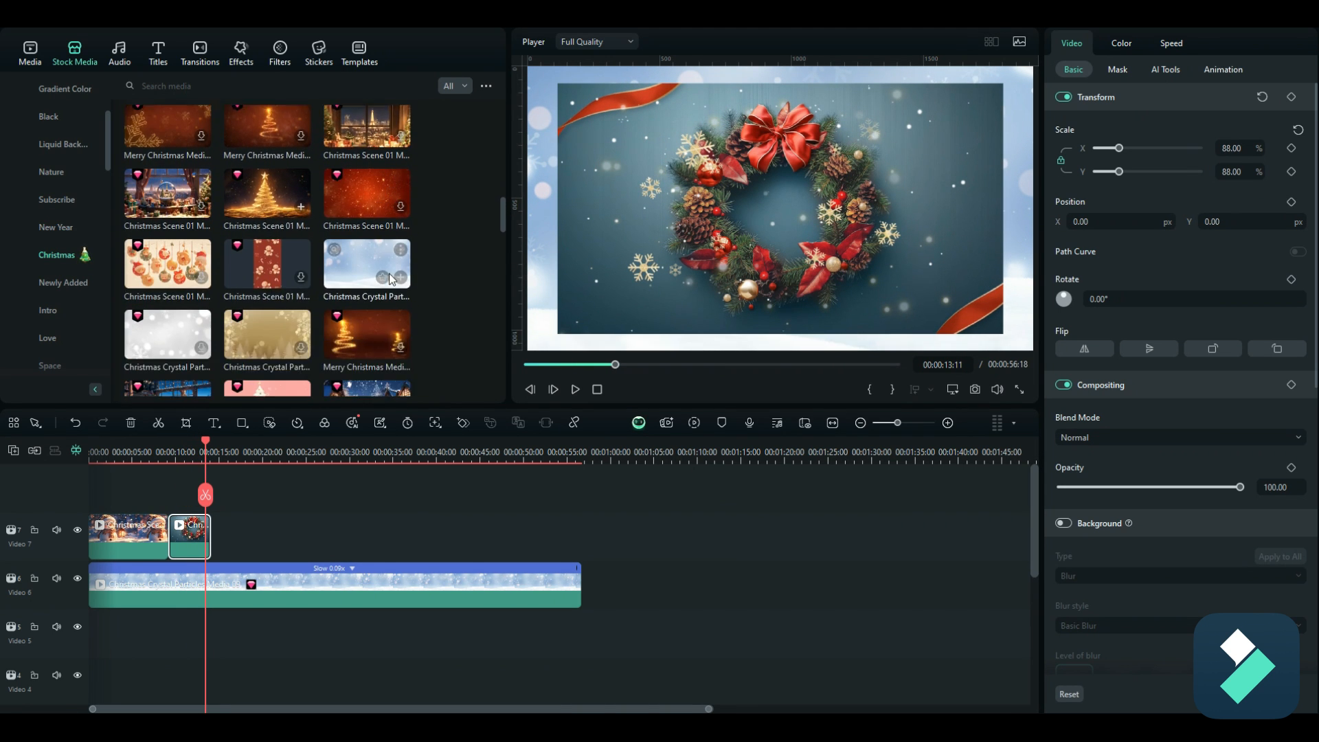
pyautogui.scroll(-2, 389, 277)
pyautogui.moveTo(389, 282); pyautogui.dragTo(220, 546)
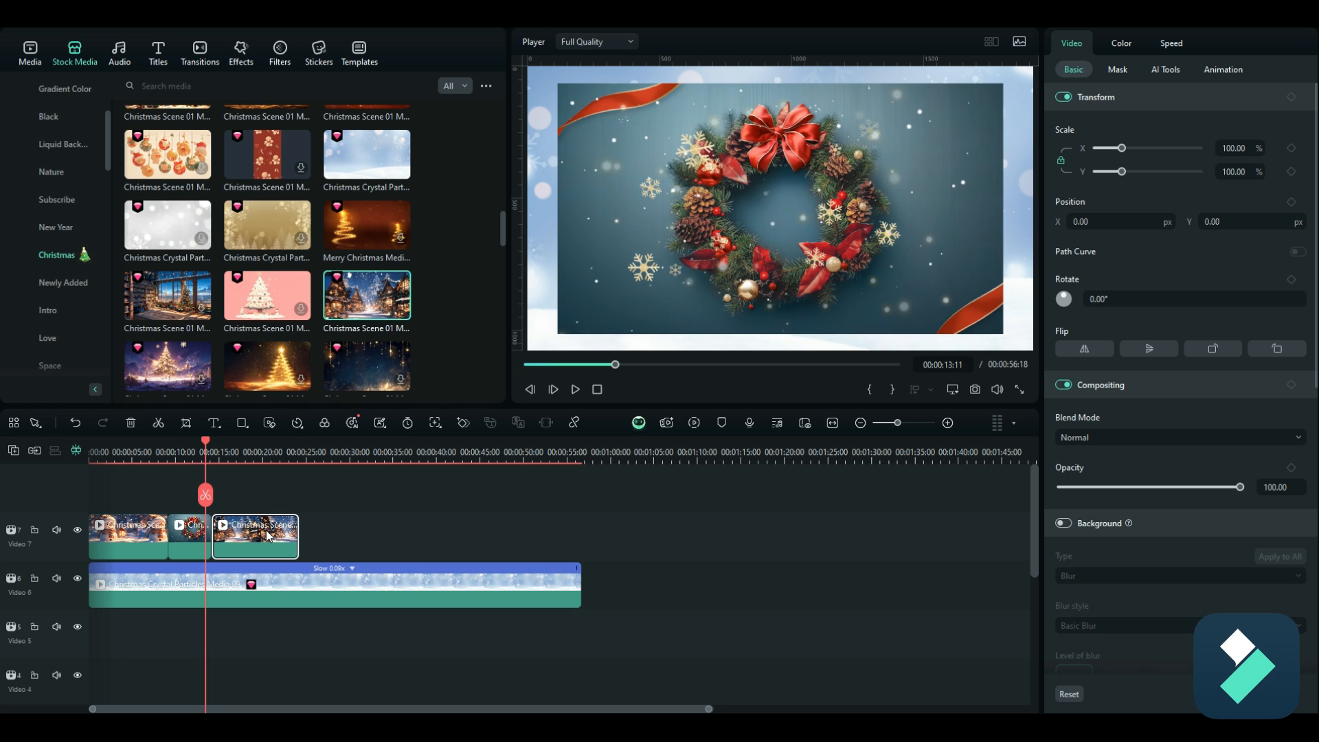
pyautogui.moveTo(206, 441); pyautogui.dragTo(249, 452)
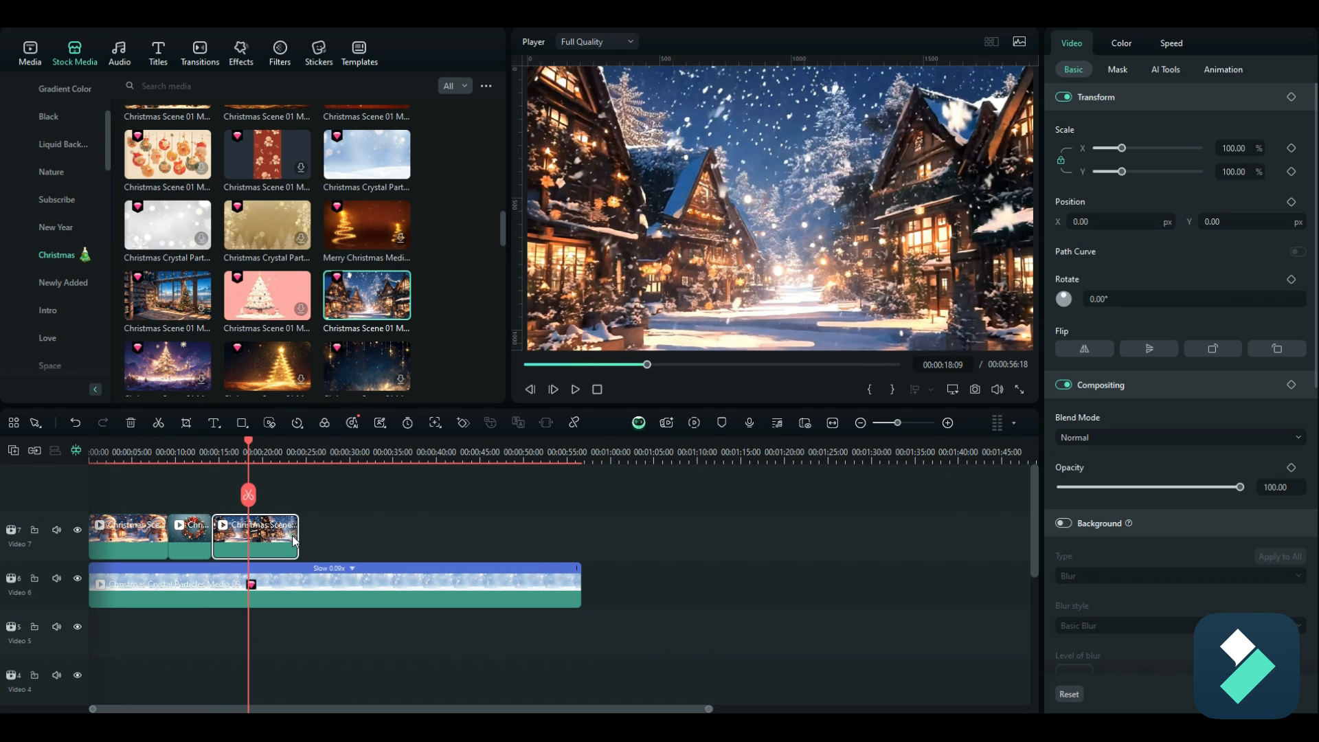
pyautogui.doubleClick(1233, 148)
pyautogui.write('88')
pyautogui.press('Return')
pyautogui.moveTo(246, 441); pyautogui.dragTo(161, 469)
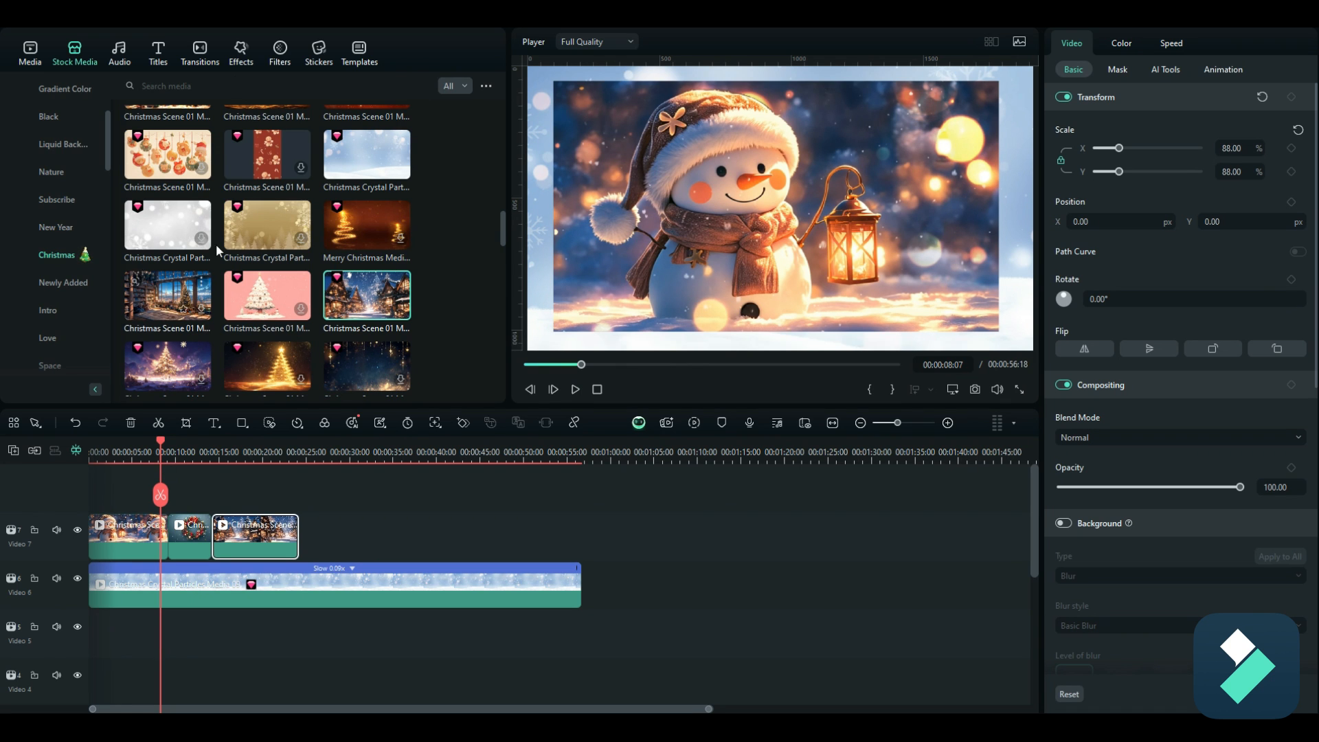
# Step: Add Big Christmas Transition 01 between the snowman and wreath clips, and the Social Media Christmas Santa transition between the wreath and village clips
pyautogui.click(203, 50)
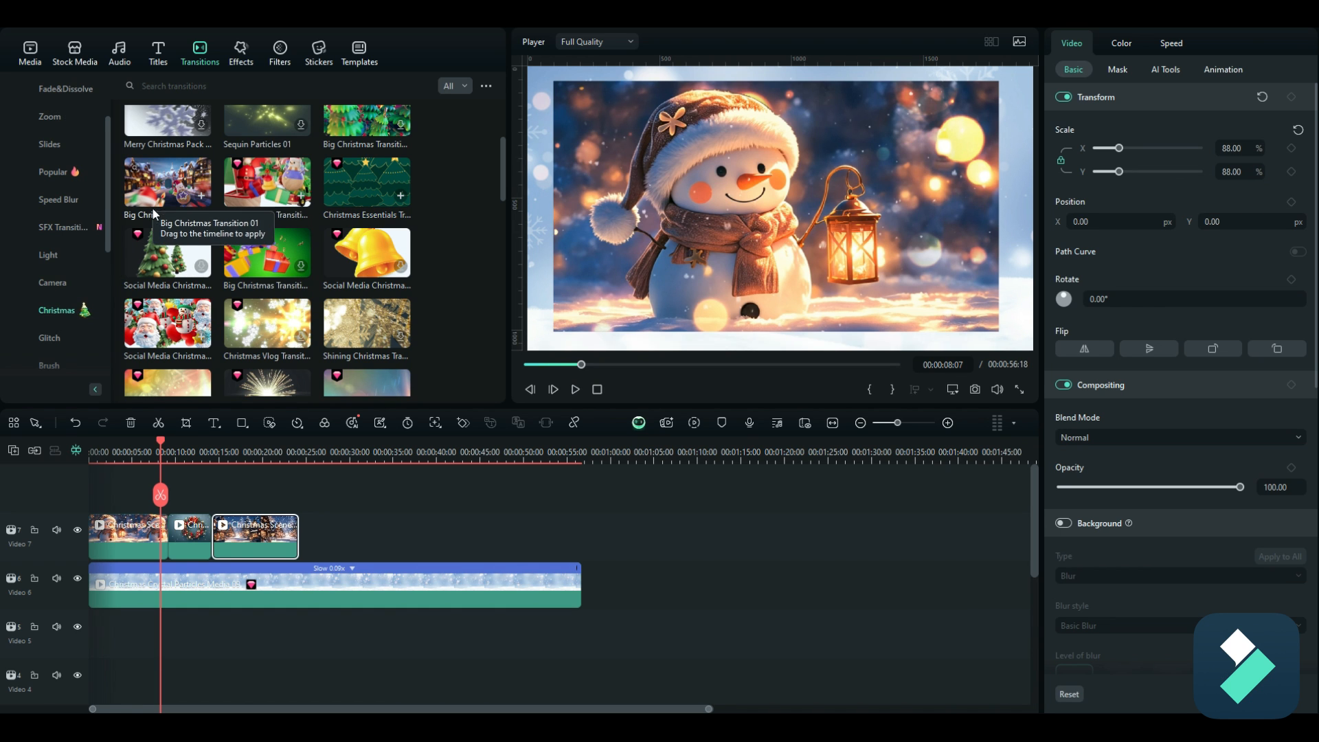
pyautogui.moveTo(157, 197); pyautogui.dragTo(164, 548)
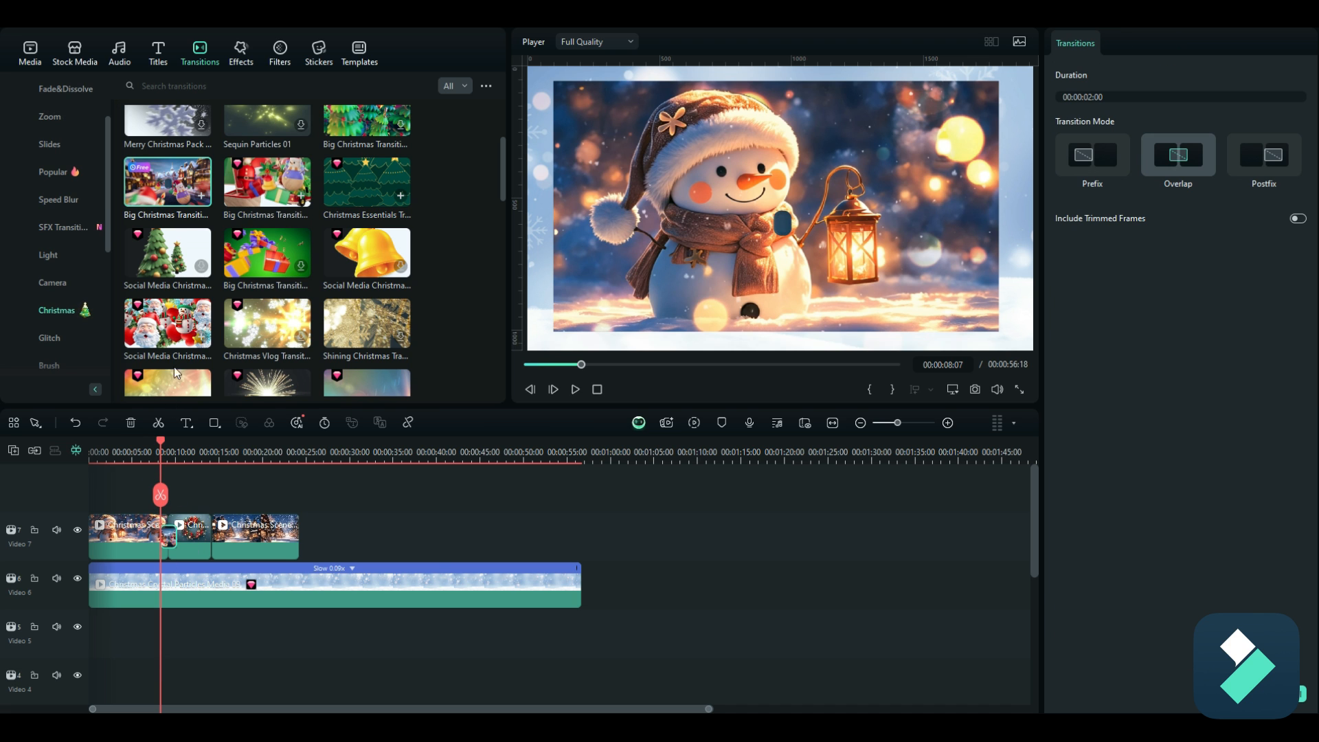
pyautogui.moveTo(163, 316); pyautogui.dragTo(212, 543)
# Step: Play the sequence from just before the first transition into the village clip to review both transitions
pyautogui.moveTo(161, 444); pyautogui.dragTo(154, 445)
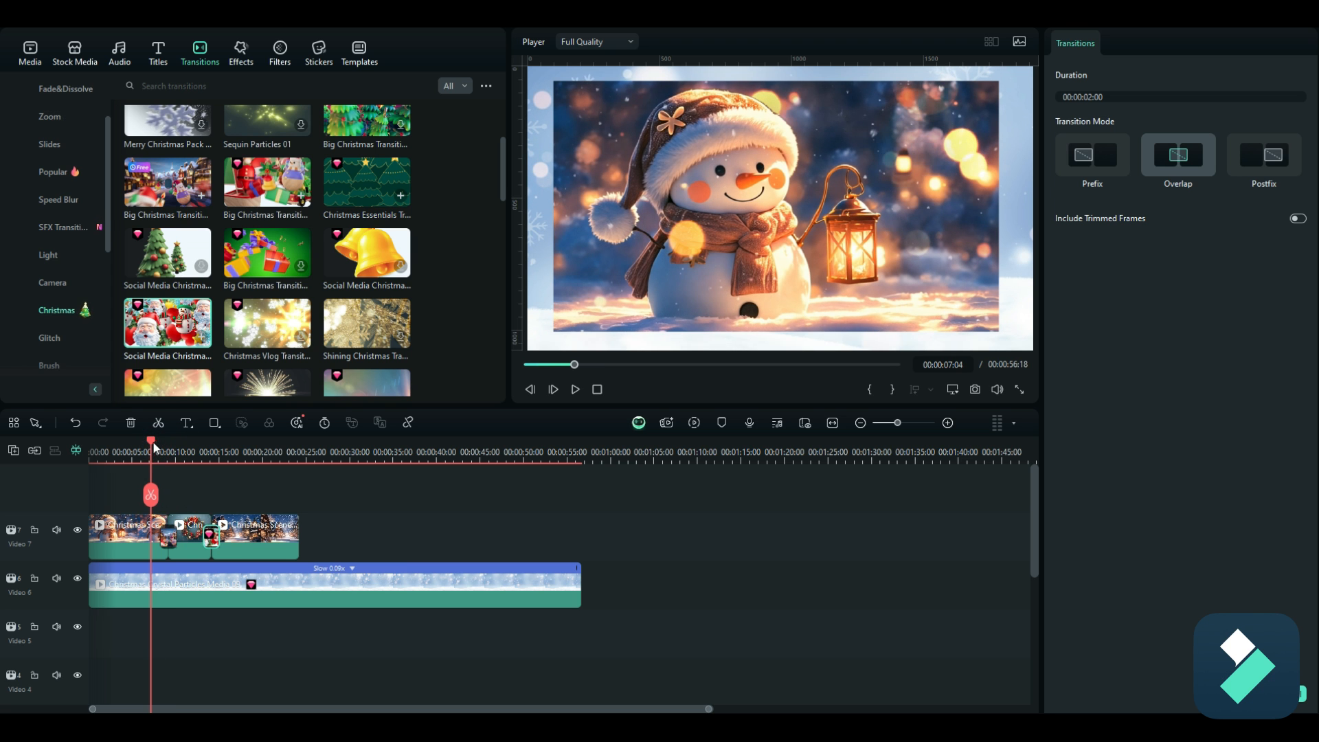
pyautogui.click(575, 390)
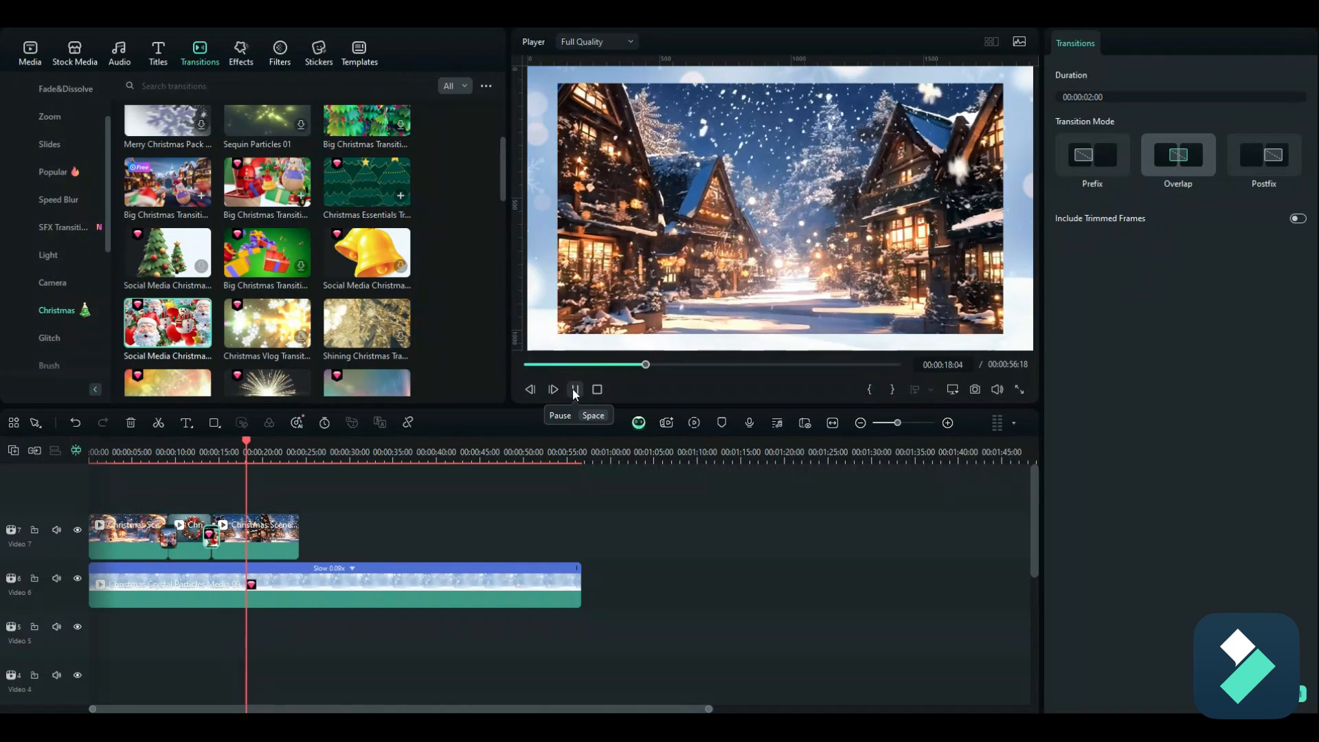
pyautogui.click(575, 390)
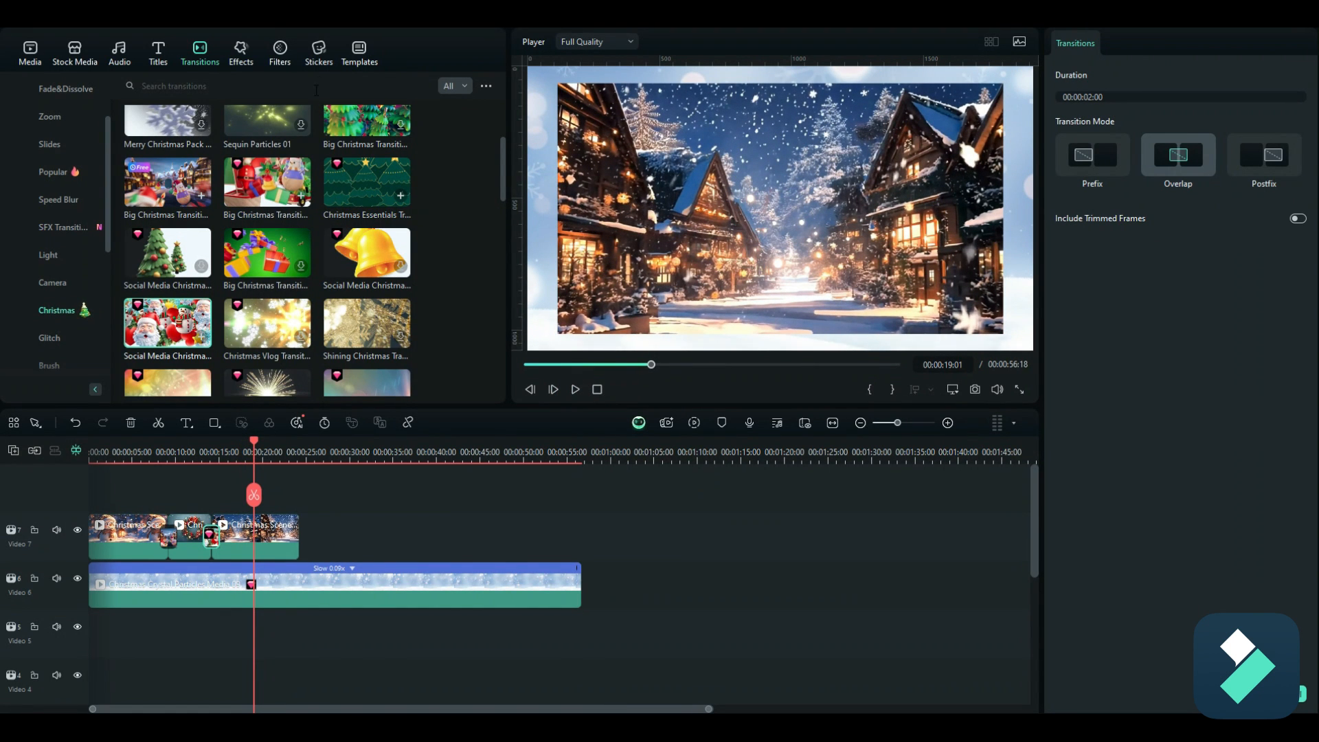
# Step: Place the waving Santa Christmas sticker on a new track above the village clip and preview it
pyautogui.click(314, 63)
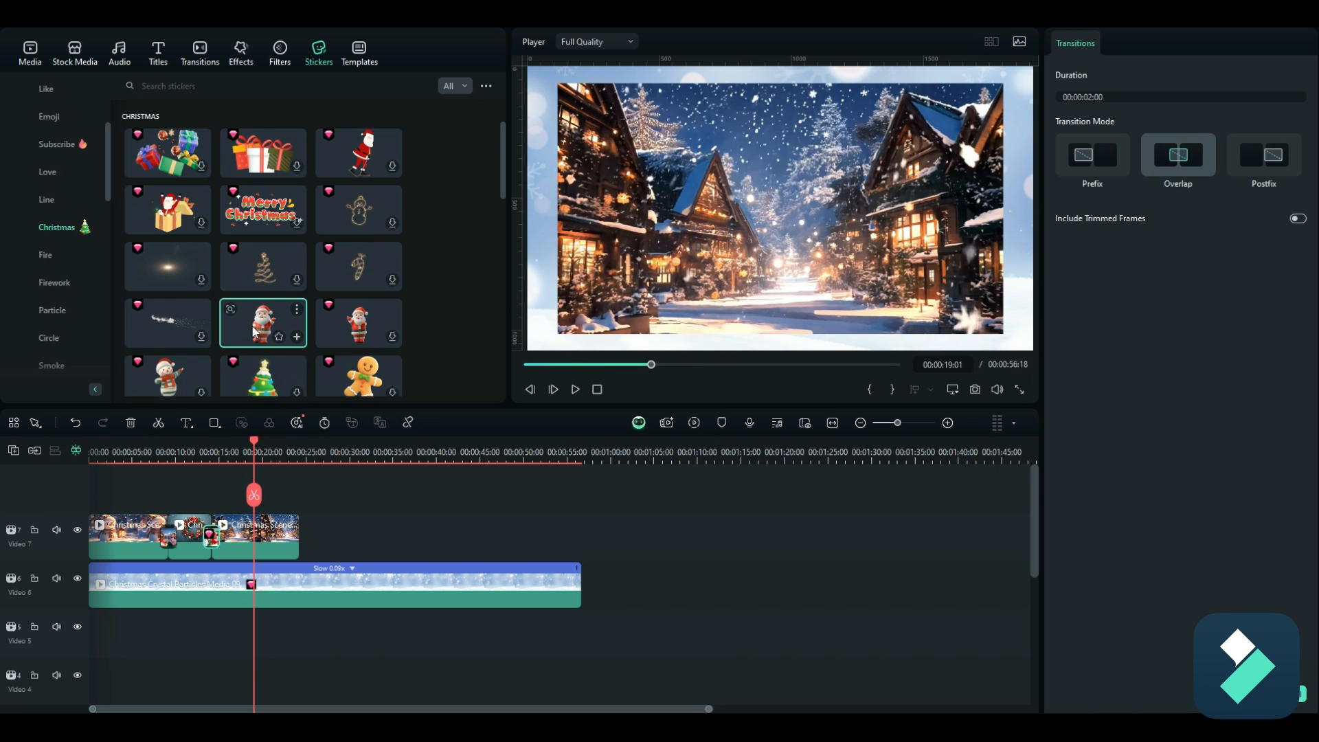
pyautogui.moveTo(254, 330); pyautogui.dragTo(254, 494)
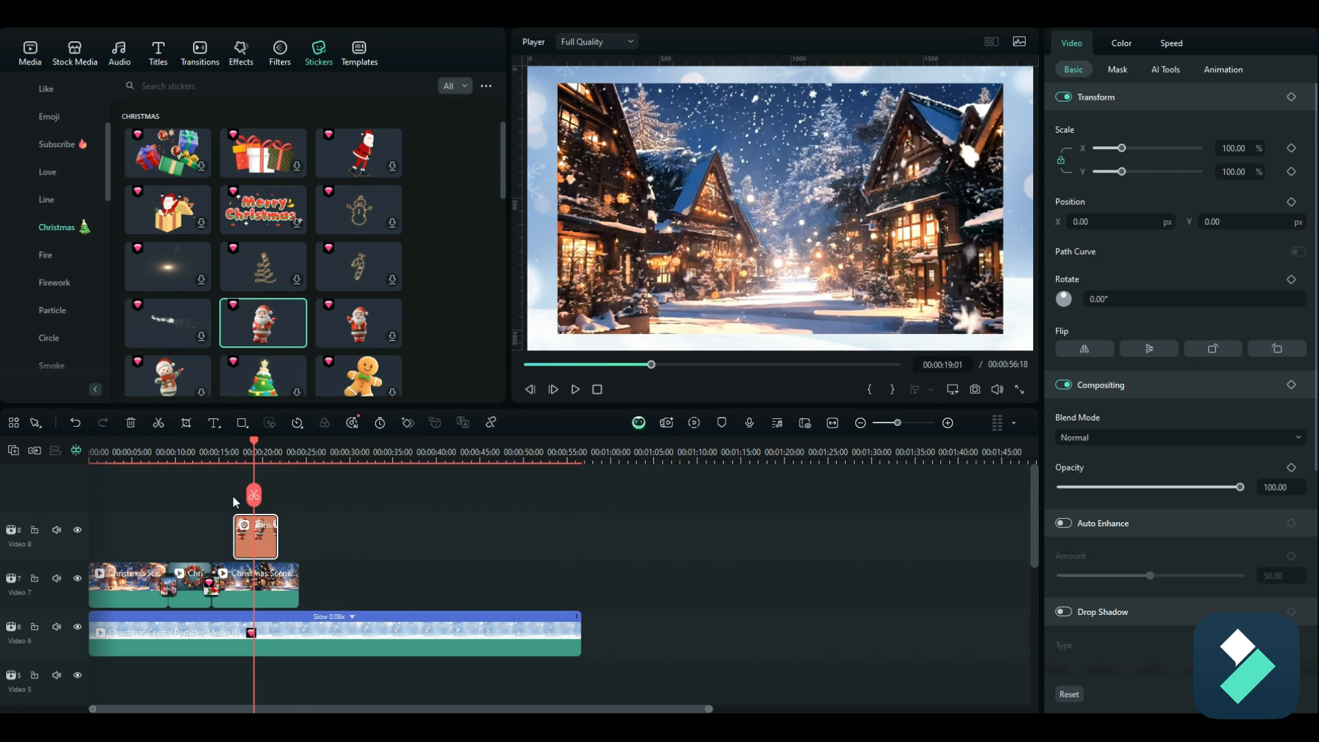
pyautogui.moveTo(254, 445); pyautogui.dragTo(226, 446)
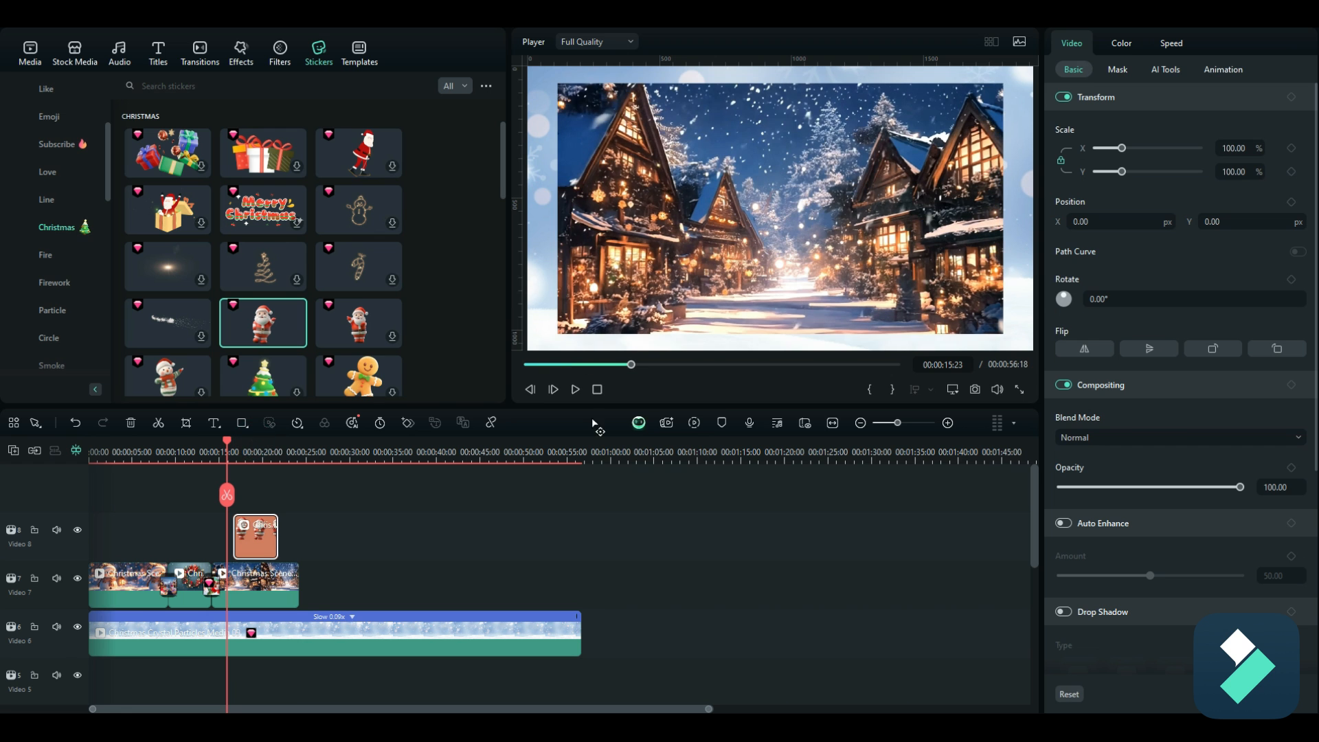
pyautogui.click(575, 389)
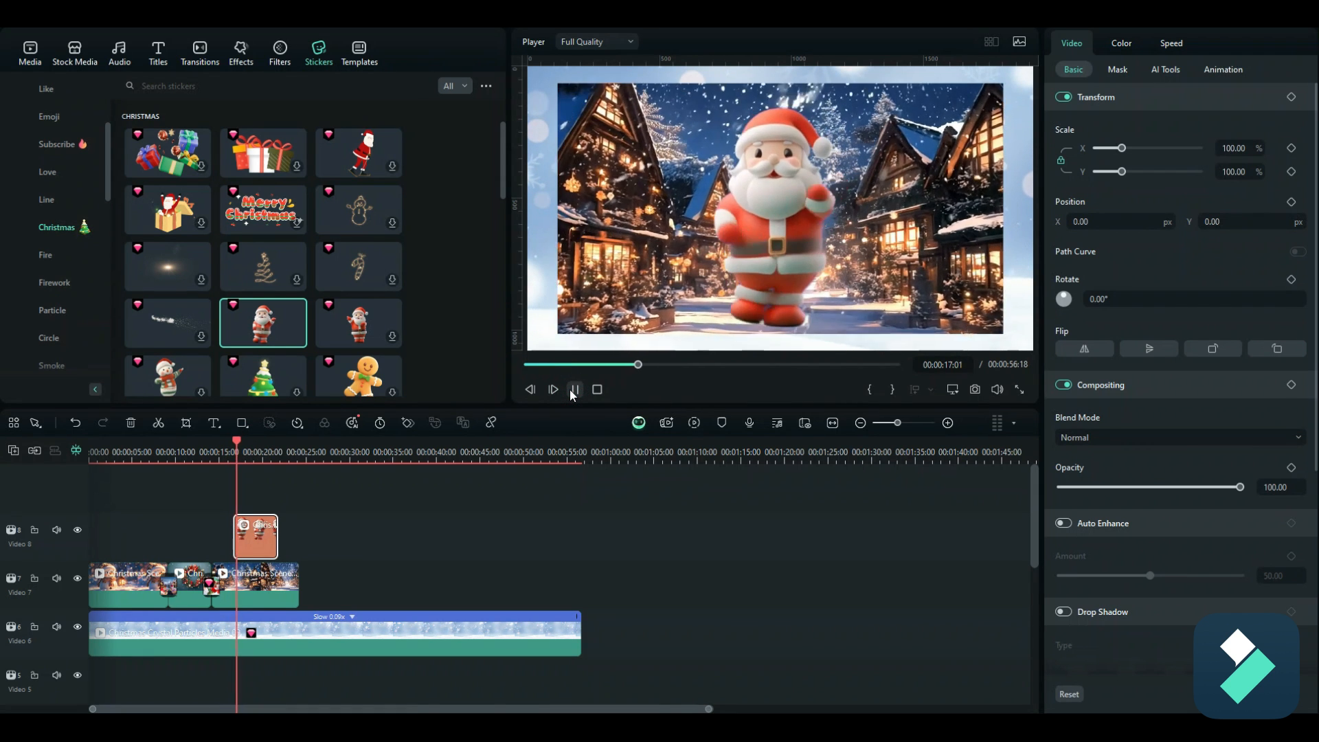
pyautogui.click(575, 389)
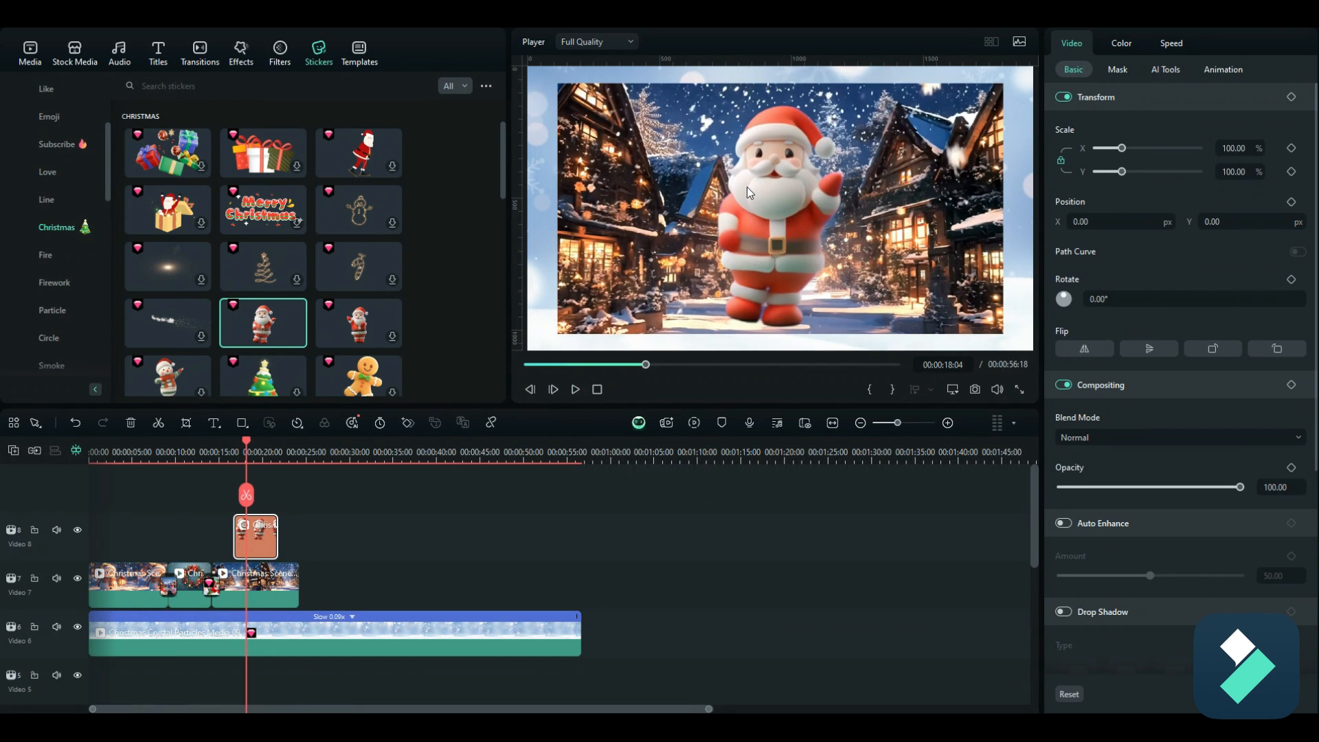
# Step: Shrink the Santa sticker to about 39% and move it to the lower-right corner of the video frame
pyautogui.moveTo(694, 69); pyautogui.dragTo(871, 240)
pyautogui.moveTo(841, 294); pyautogui.dragTo(1005, 303)
# Step: Play and scrub the sequence from the wreath clip through the village clip to check the resized Santa sticker
pyautogui.moveTo(249, 445); pyautogui.dragTo(200, 444)
pyautogui.click(575, 392)
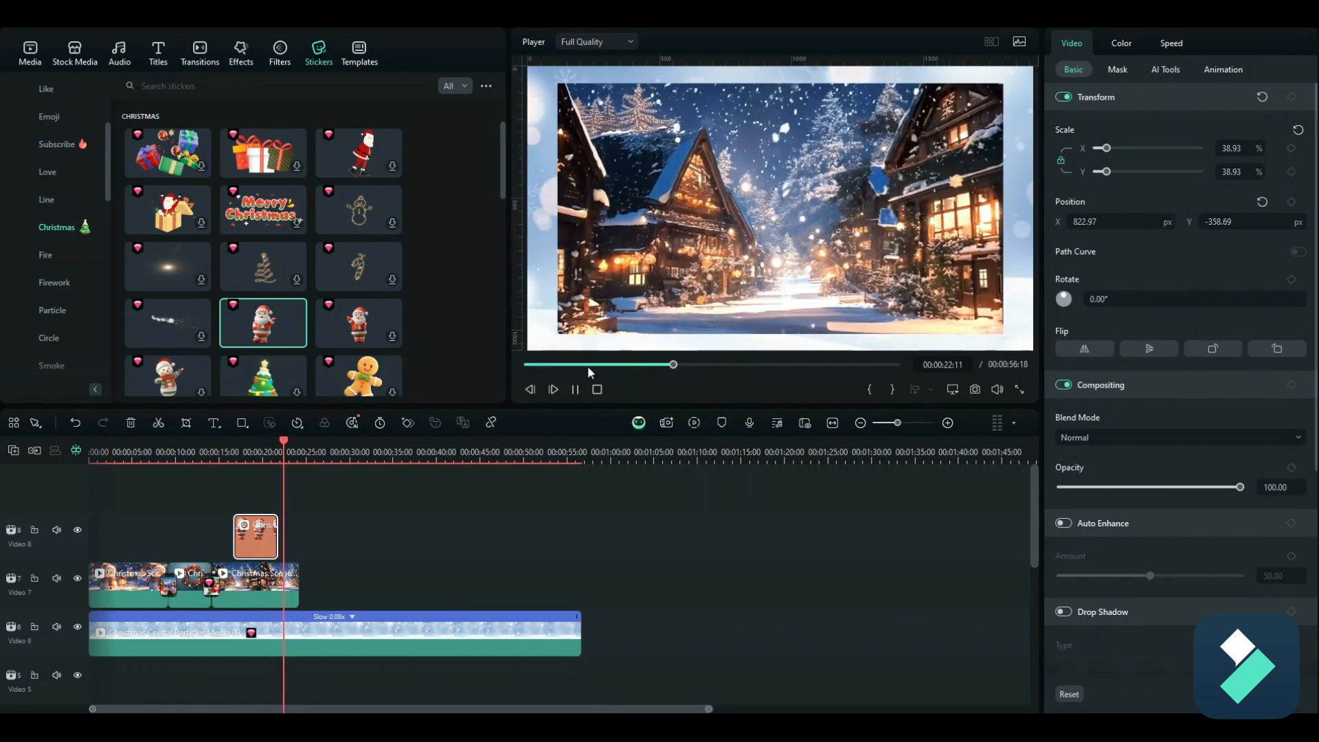
pyautogui.click(577, 390)
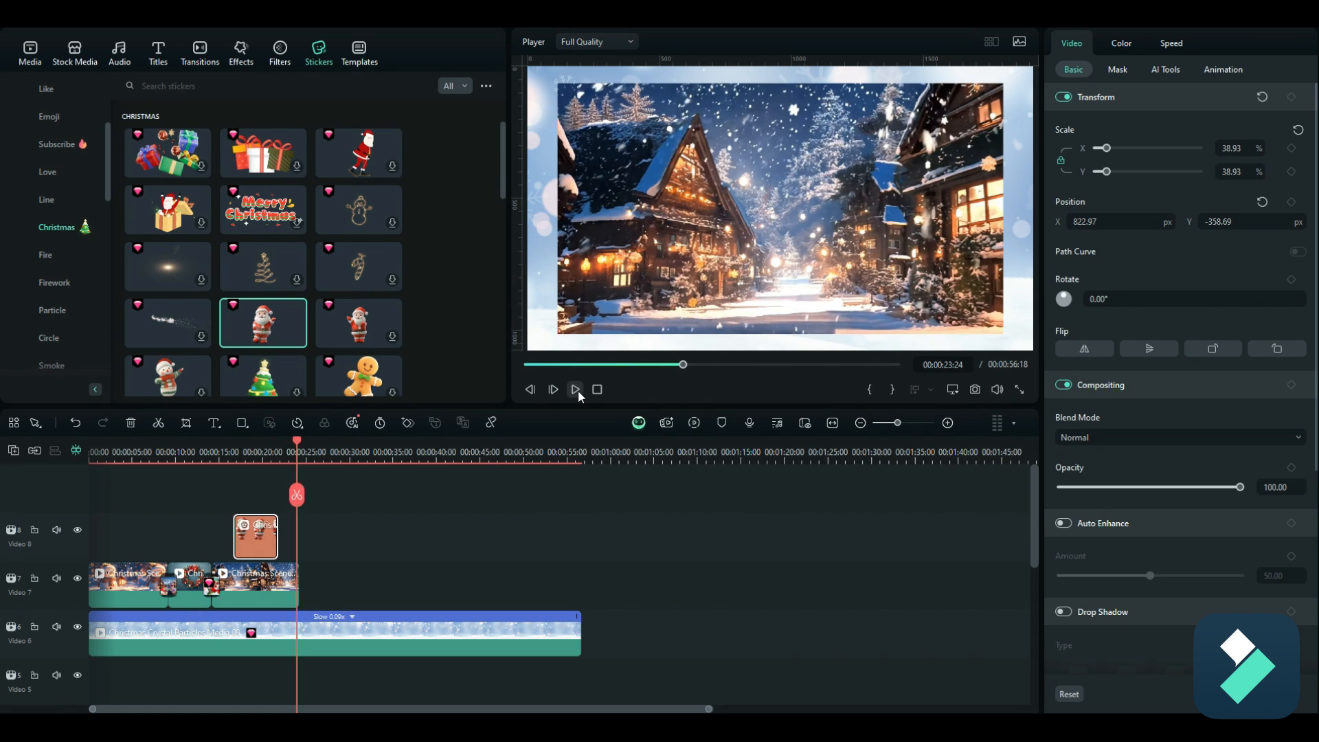
pyautogui.moveTo(295, 443); pyautogui.dragTo(198, 456)
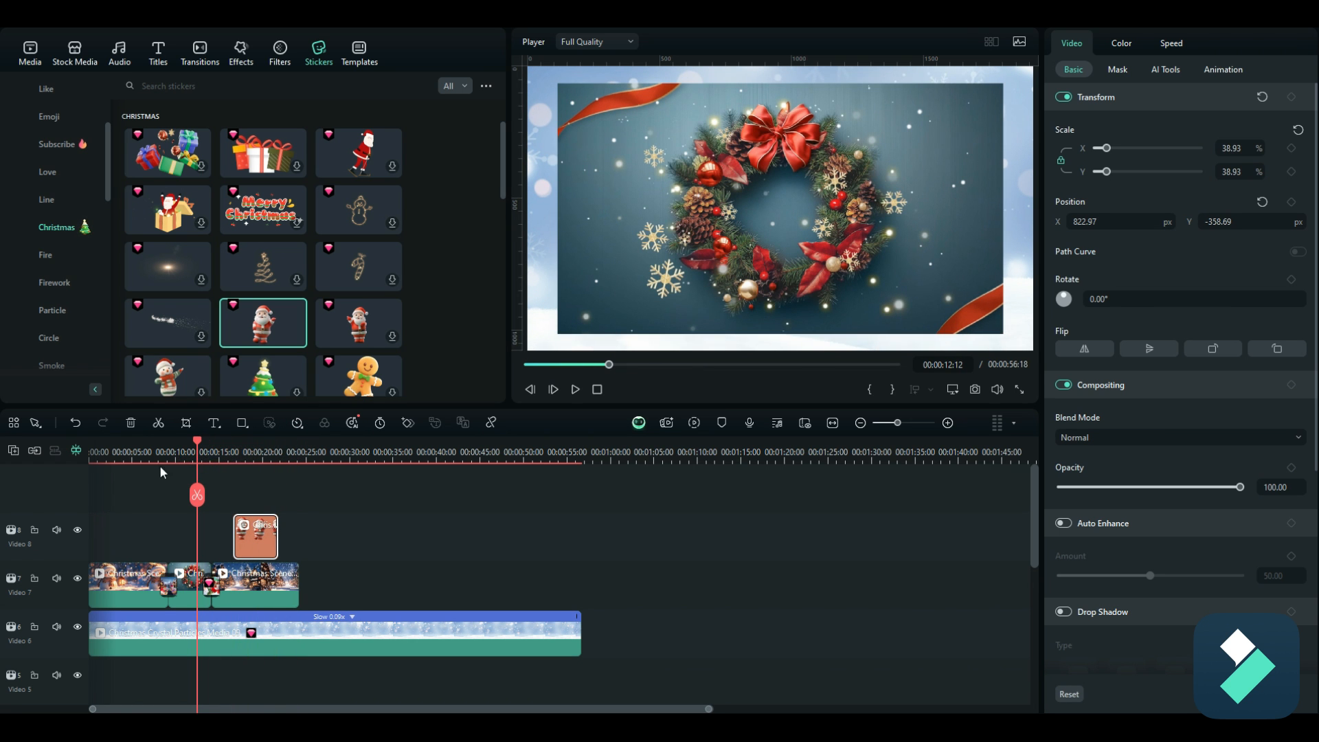
pyautogui.moveTo(198, 443); pyautogui.dragTo(246, 444)
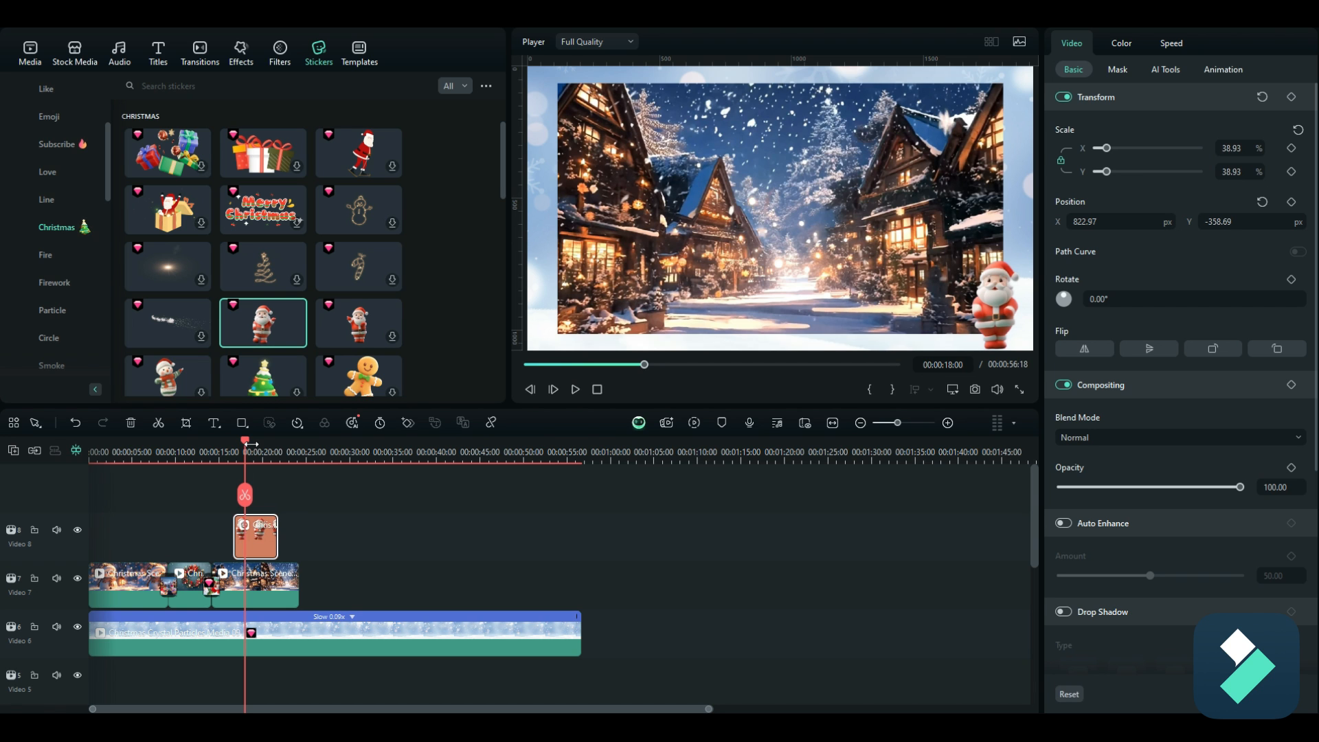
# Step: Browse the Christmas stickers and return to the Christmas stock media library
pyautogui.scroll(3, 77, 229)
pyautogui.scroll(-2, 77, 282)
pyautogui.click(74, 57)
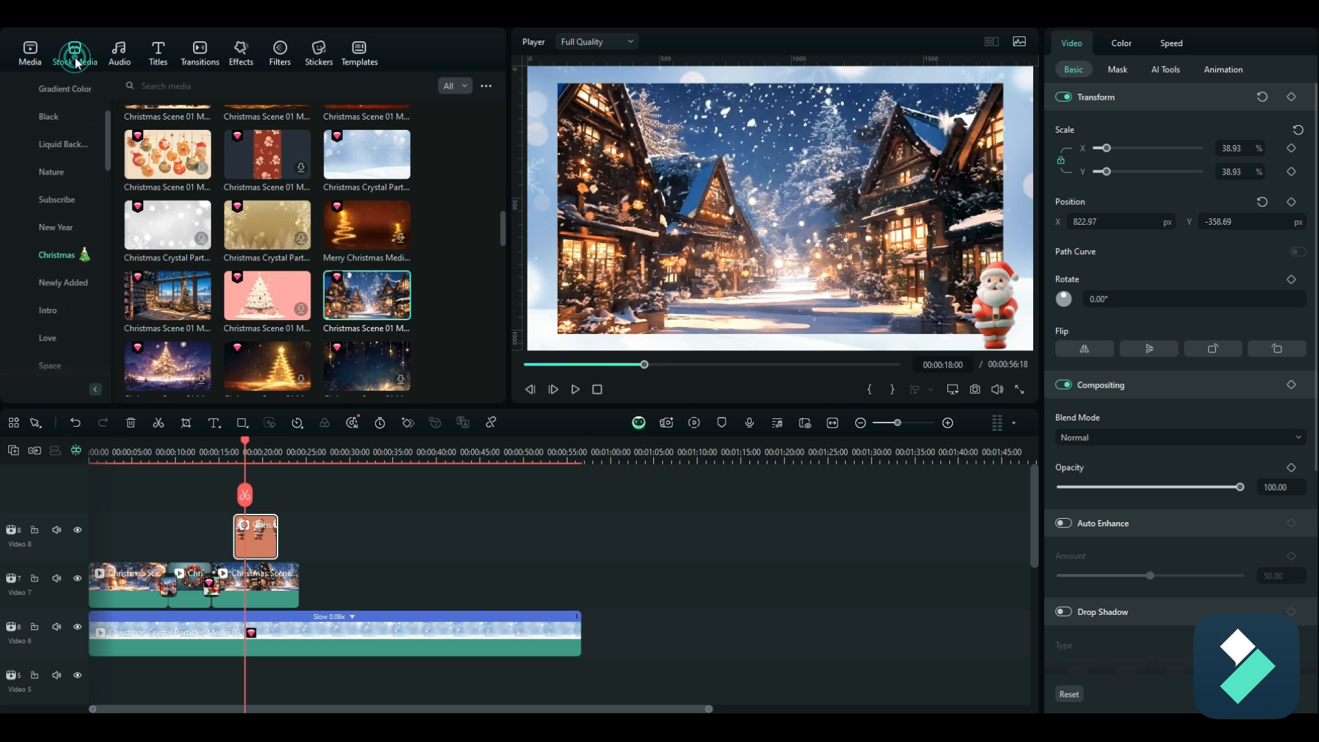